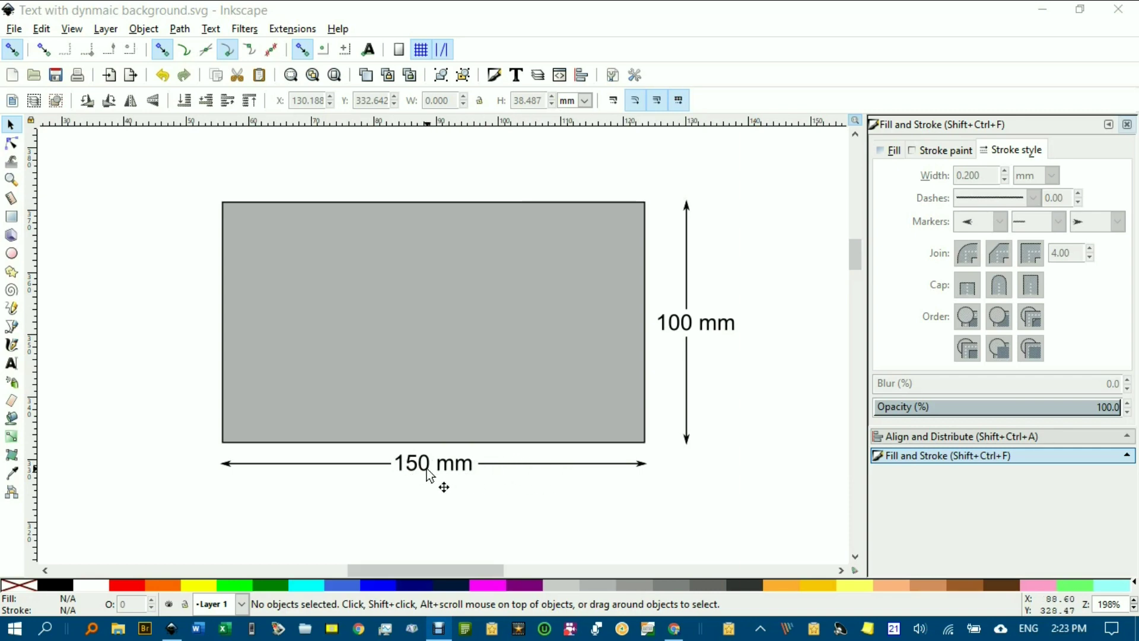
Step: Move the white background rectangle out from behind the 150 mm label of the first drawing, down to empty canvas
click(472, 458)
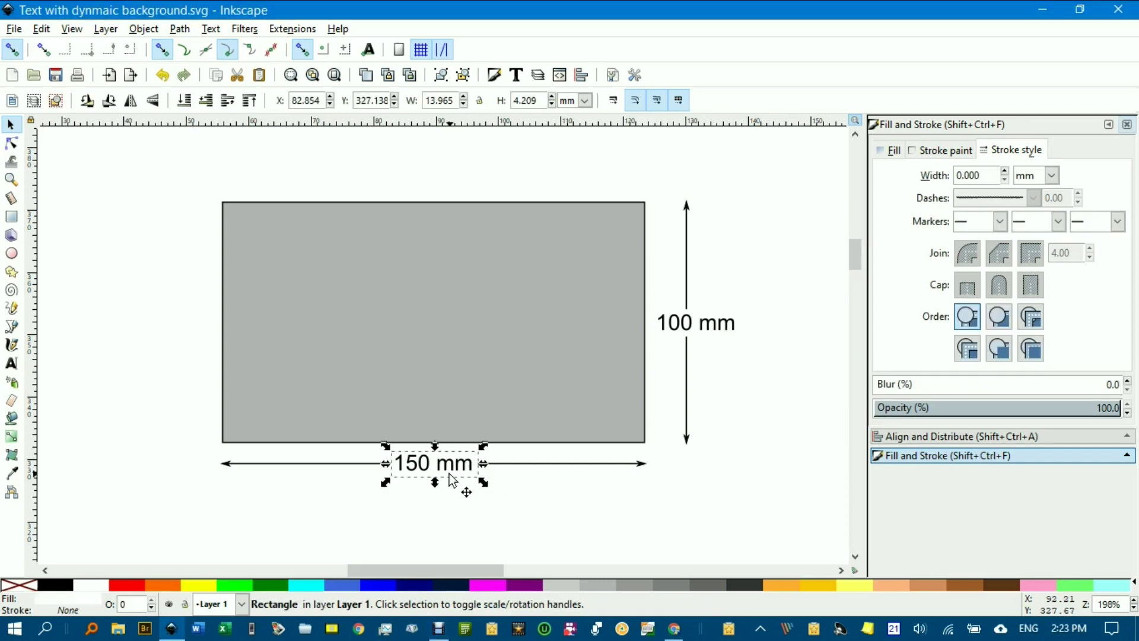
drag(450, 475, 500, 516)
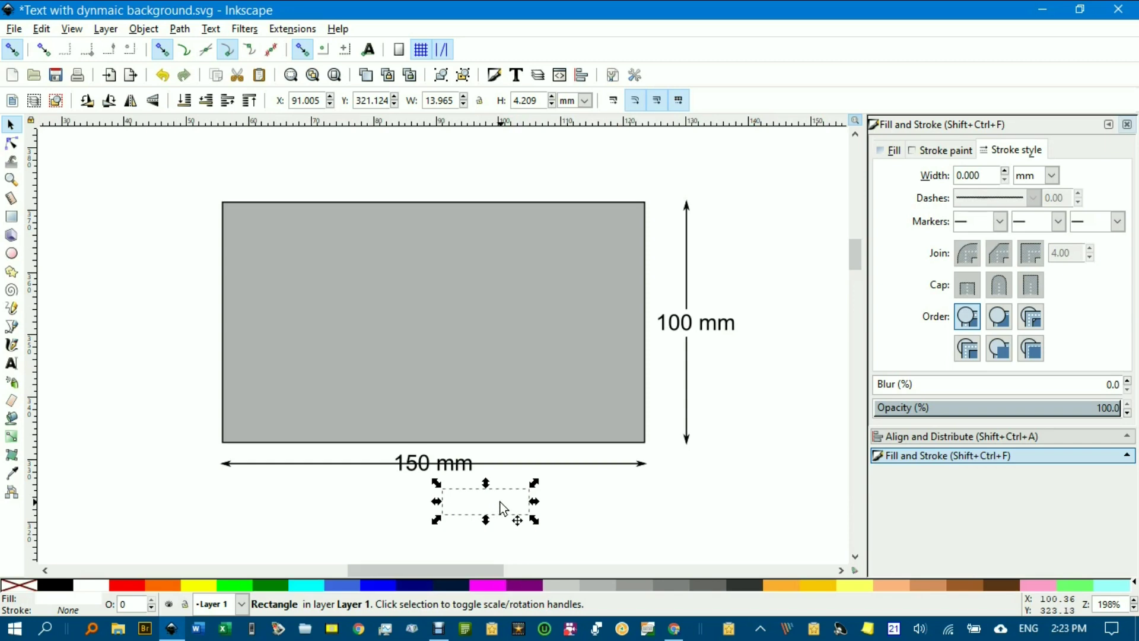
Step: Draw a rectangle about 14.4 by 5.3 mm over the second drawing's 150 mm label, filled white with no stroke
scroll(507, 496, down, 5)
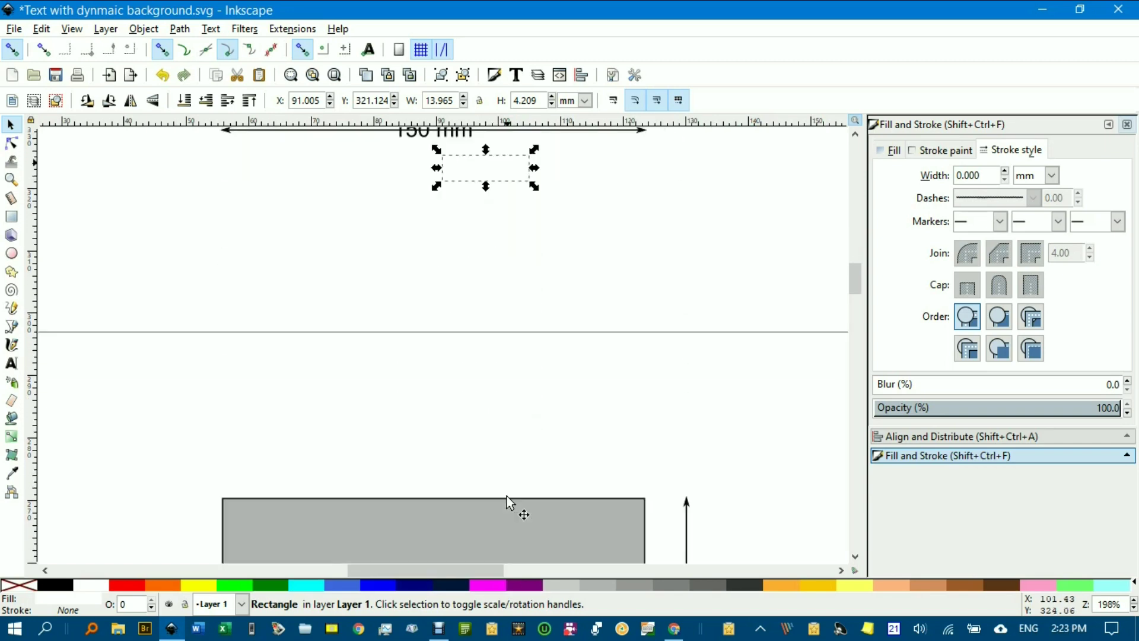
scroll(506, 496, up, 6)
scroll(507, 495, down, 2)
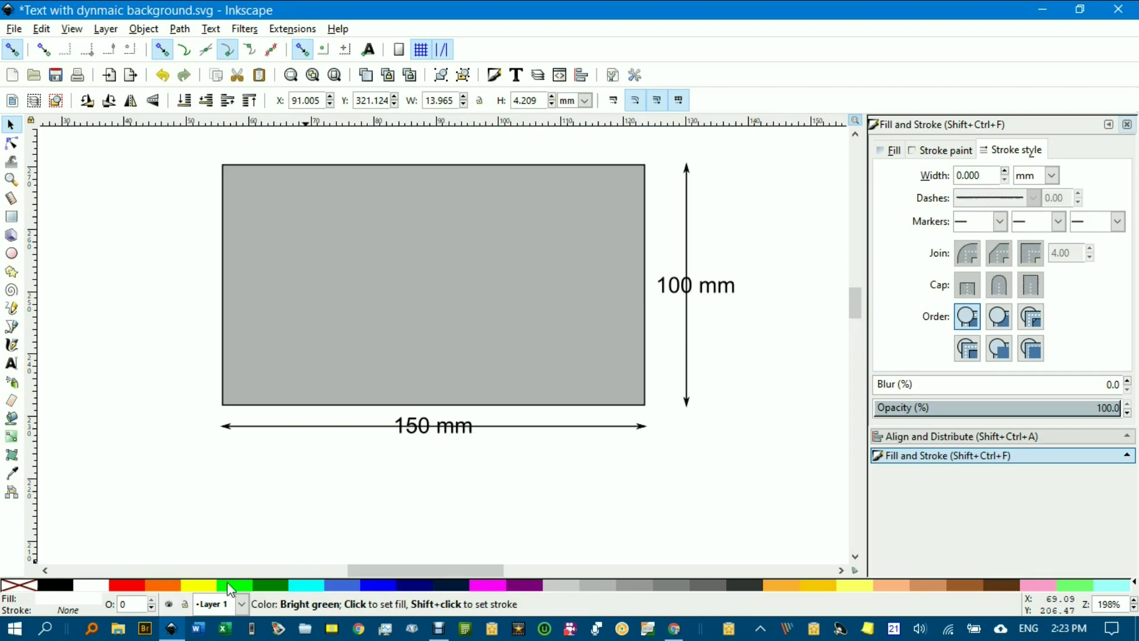
click(11, 217)
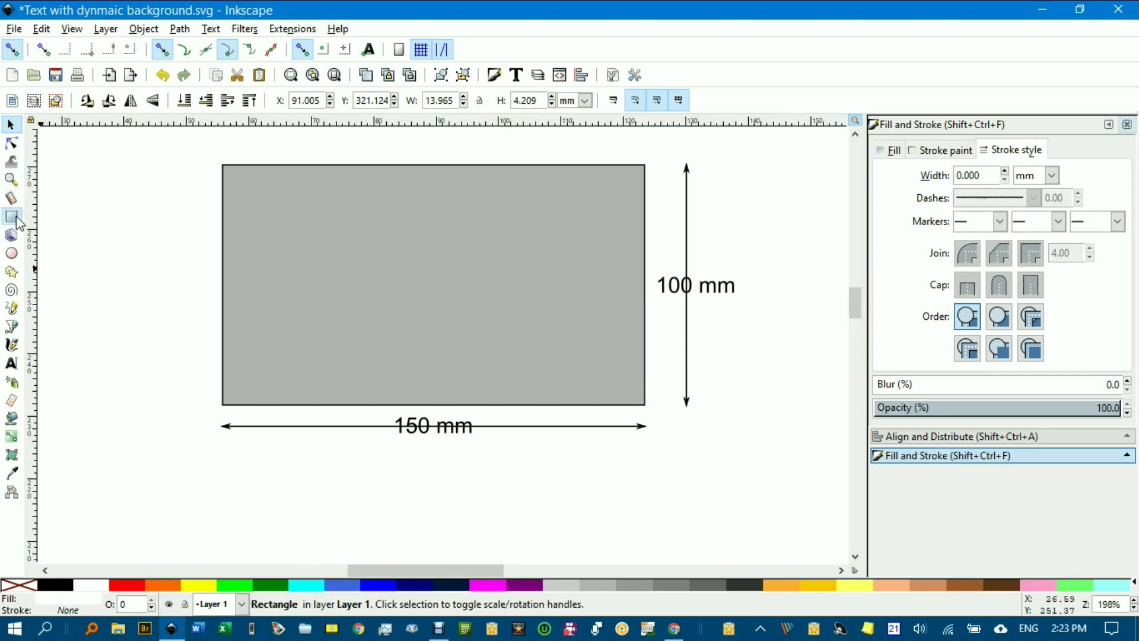
drag(390, 410, 481, 443)
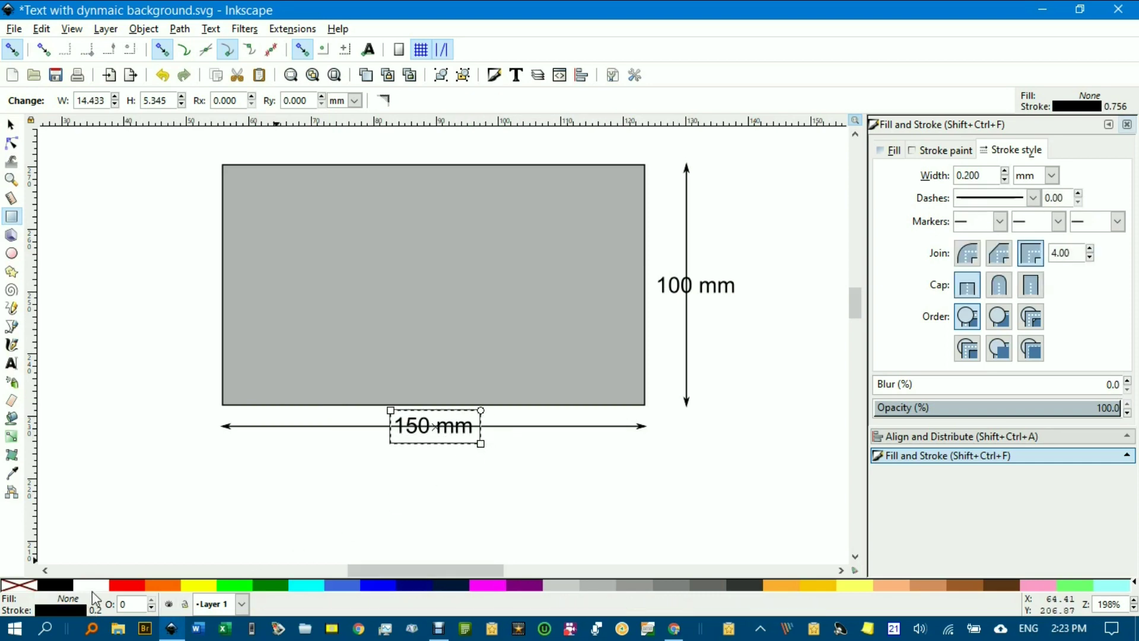
click(95, 585)
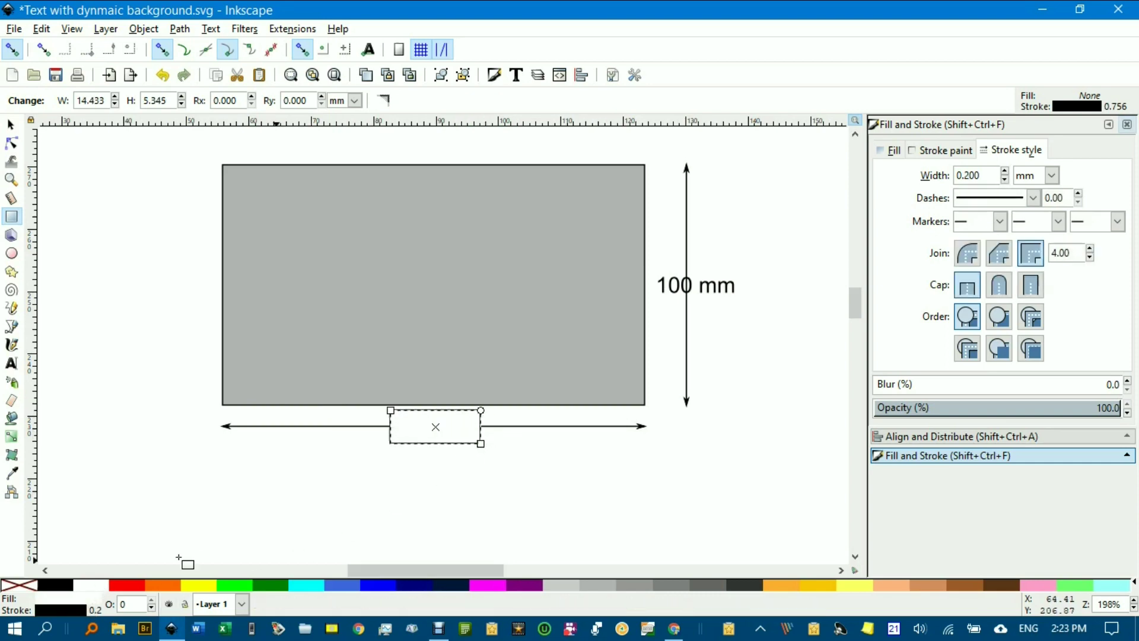
shift+click(22, 587)
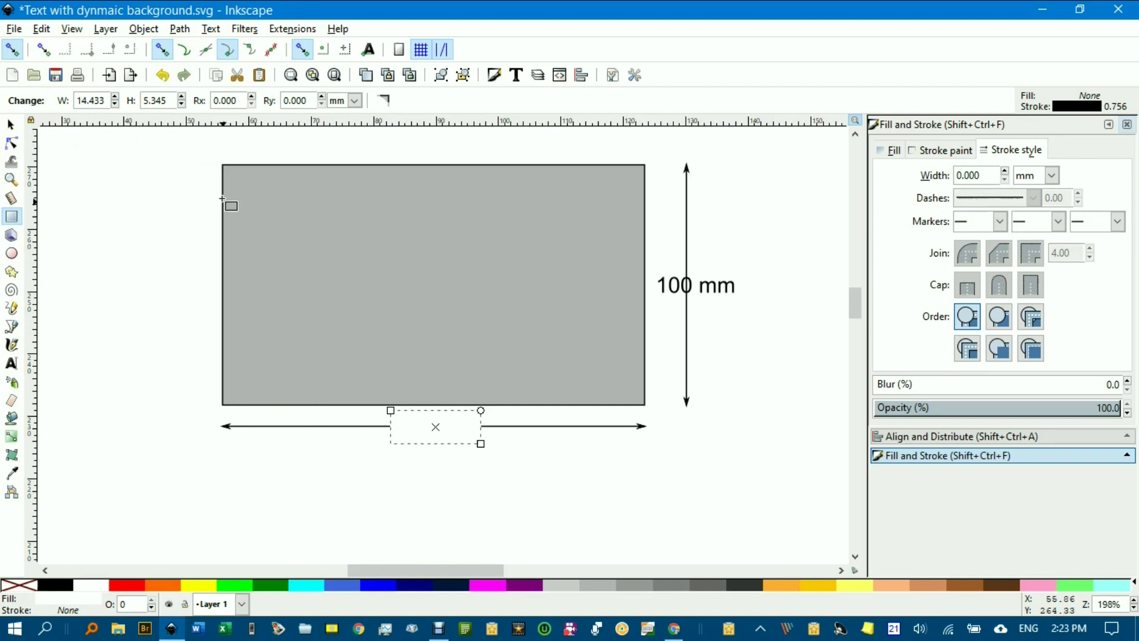
Step: Lower the white rectangle to the bottom of the stacking order, followed by the horizontal dimension line, and clear the selection
click(11, 125)
click(184, 101)
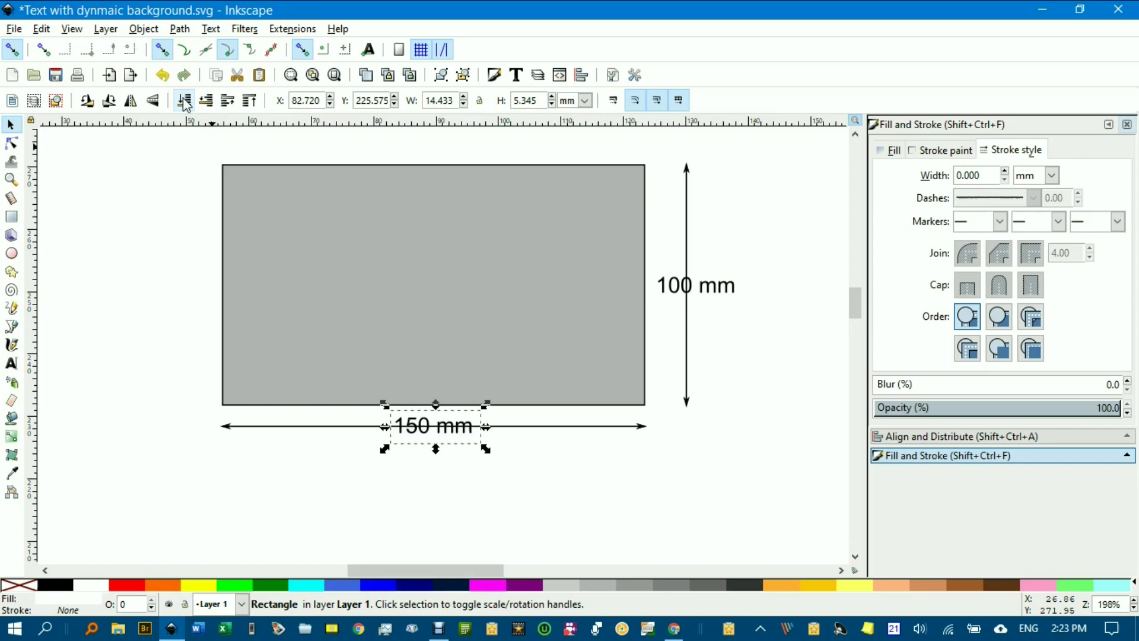
click(565, 425)
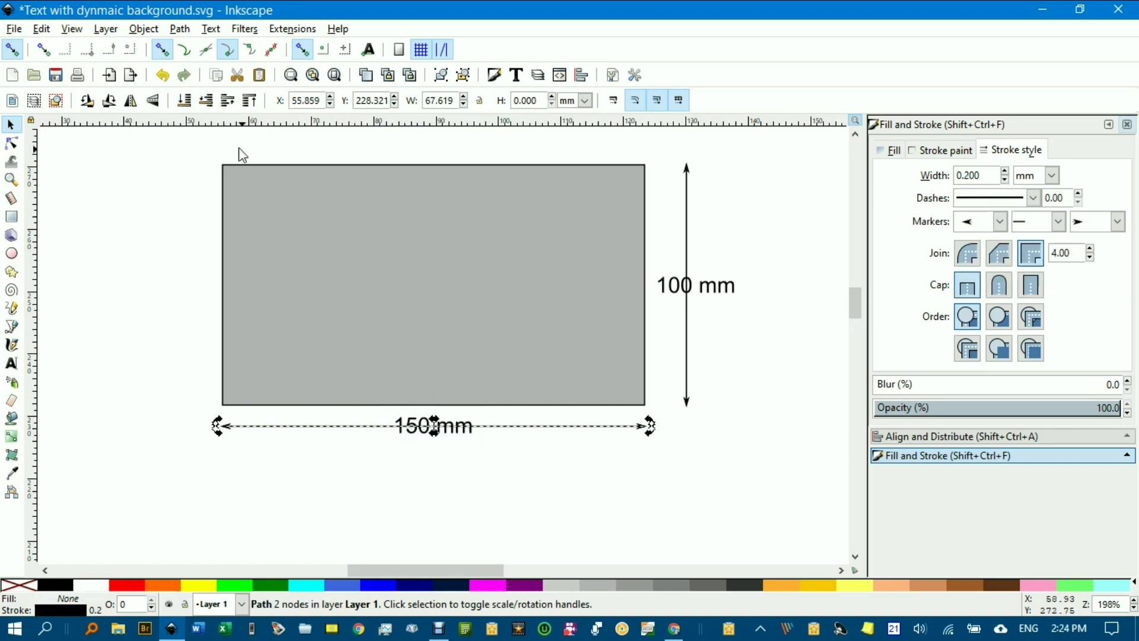
click(186, 104)
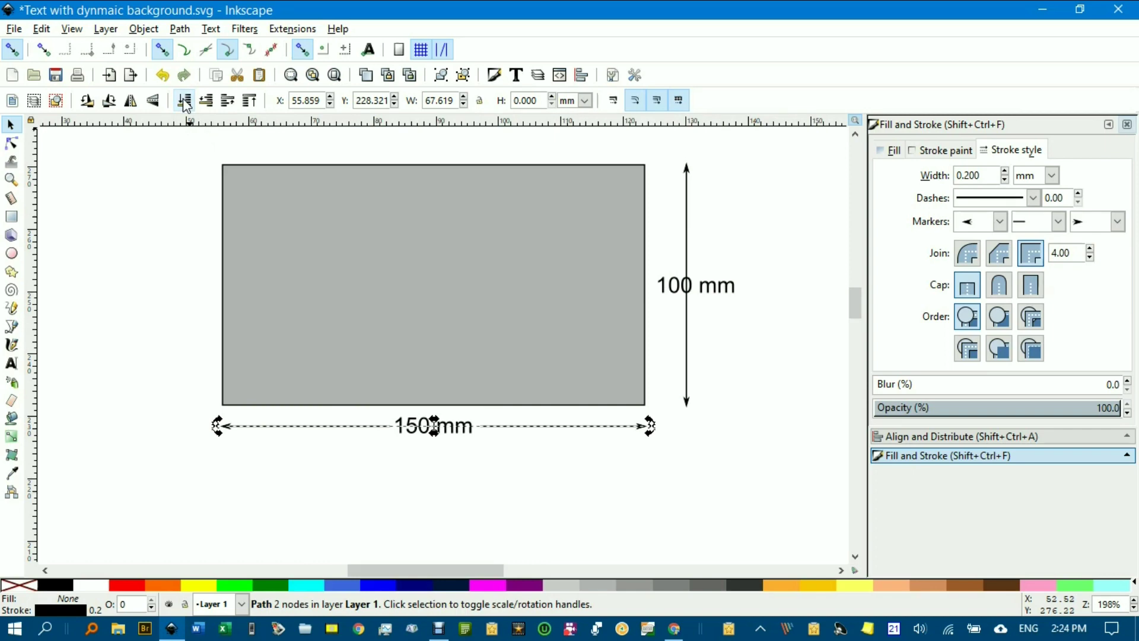
click(567, 507)
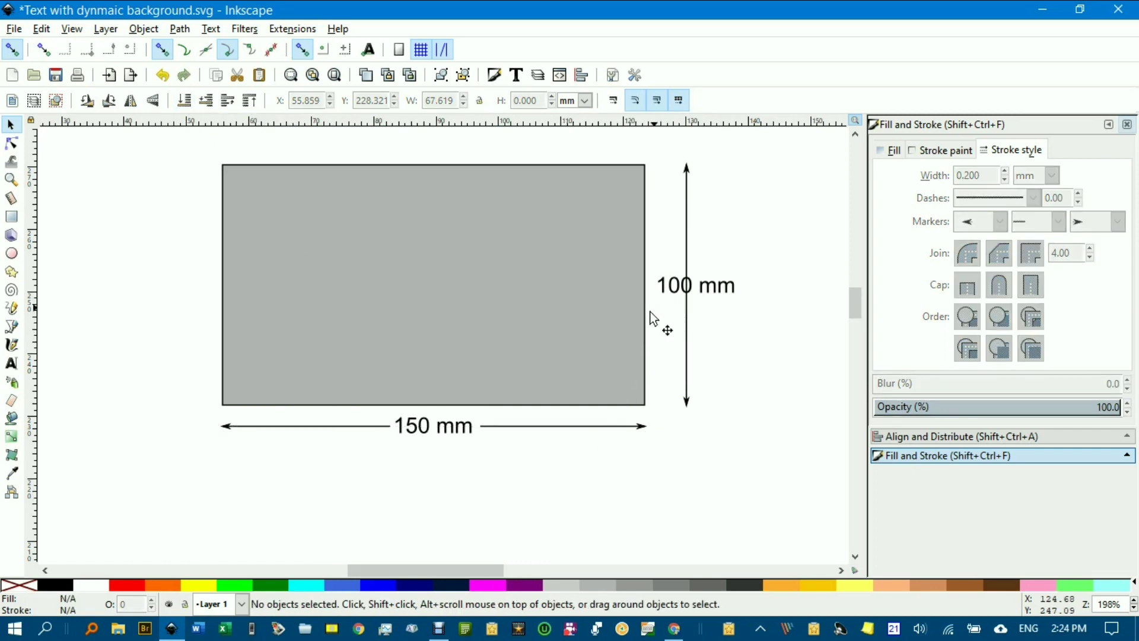
Step: Insert a node in the third drawing's horizontal dimension line just right of the 150 mm label and break the path there
scroll(472, 426, up, 3)
scroll(472, 426, down, 2)
scroll(472, 426, down, 2)
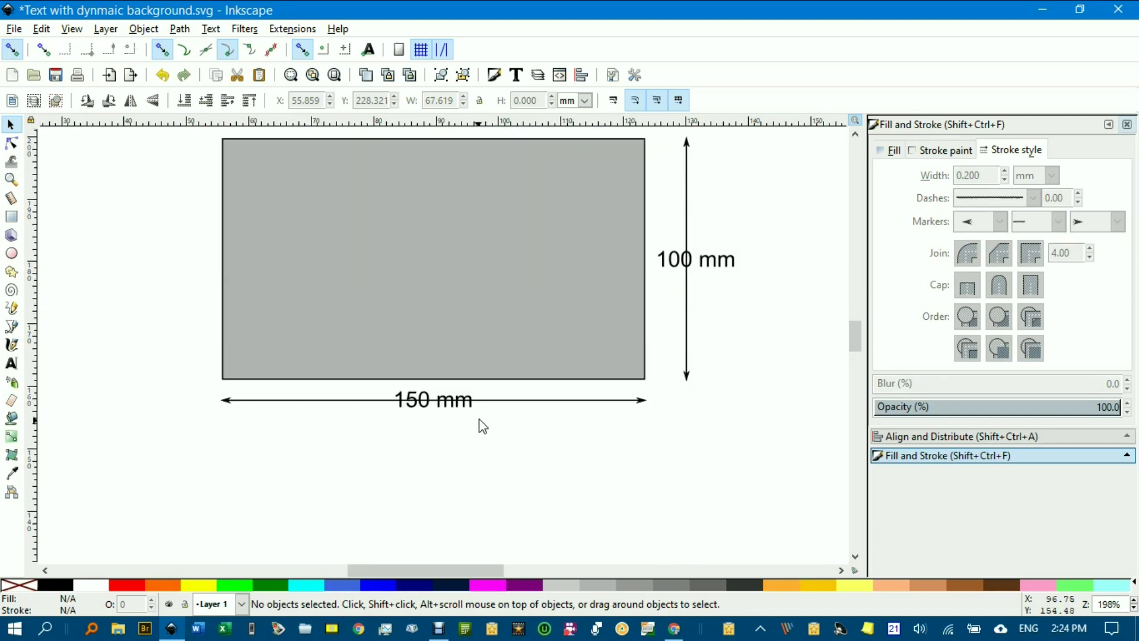
click(504, 401)
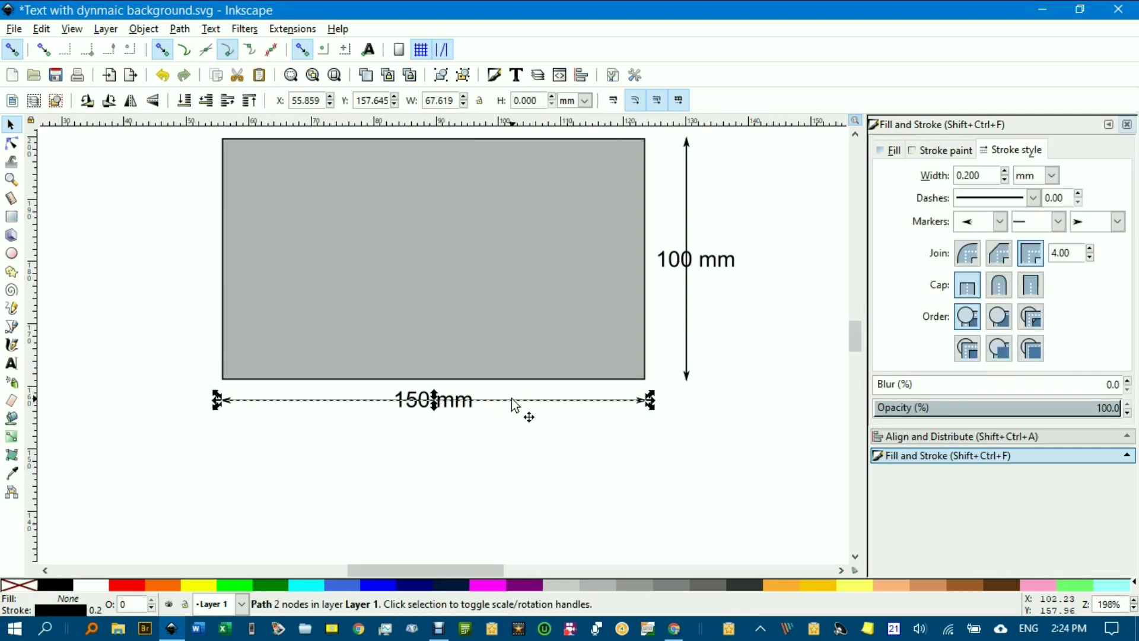
double_click(512, 400)
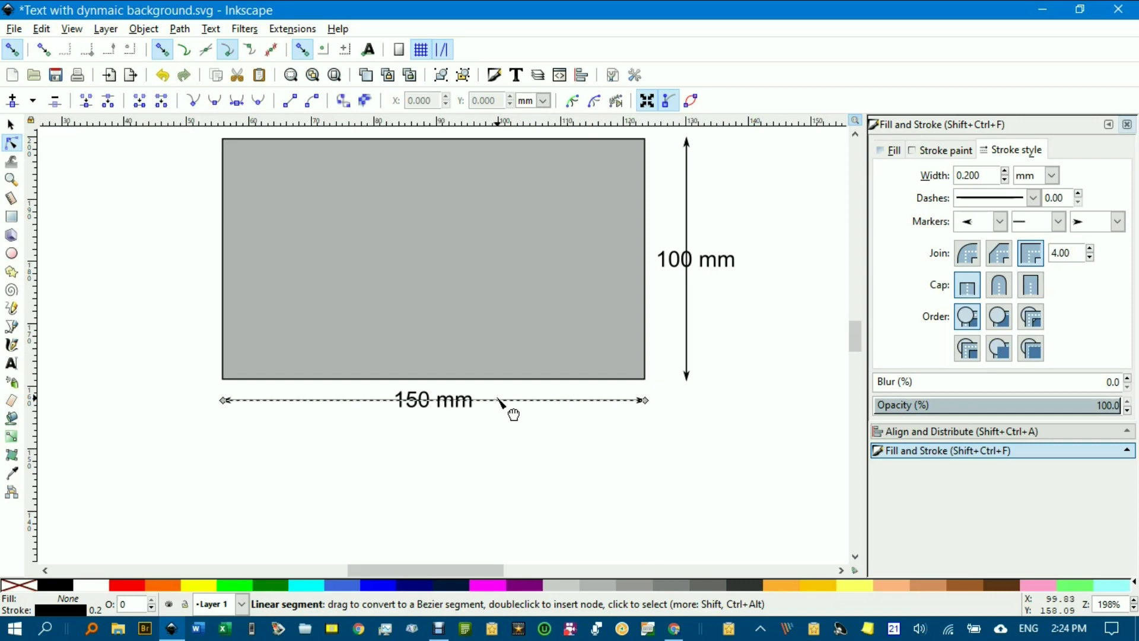
double_click(499, 401)
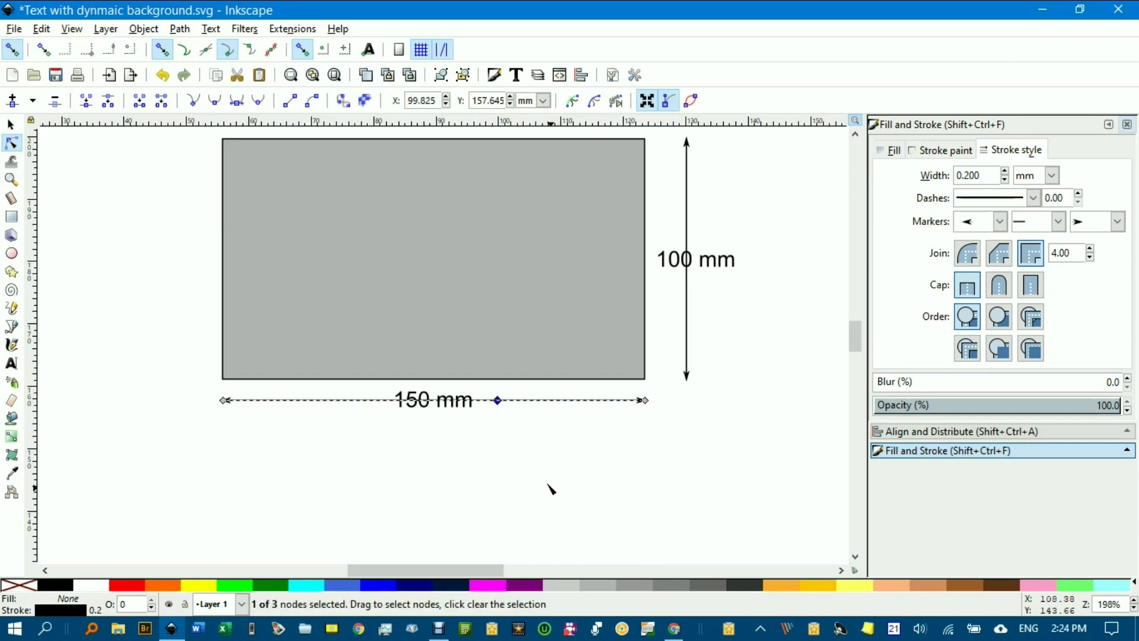
click(109, 103)
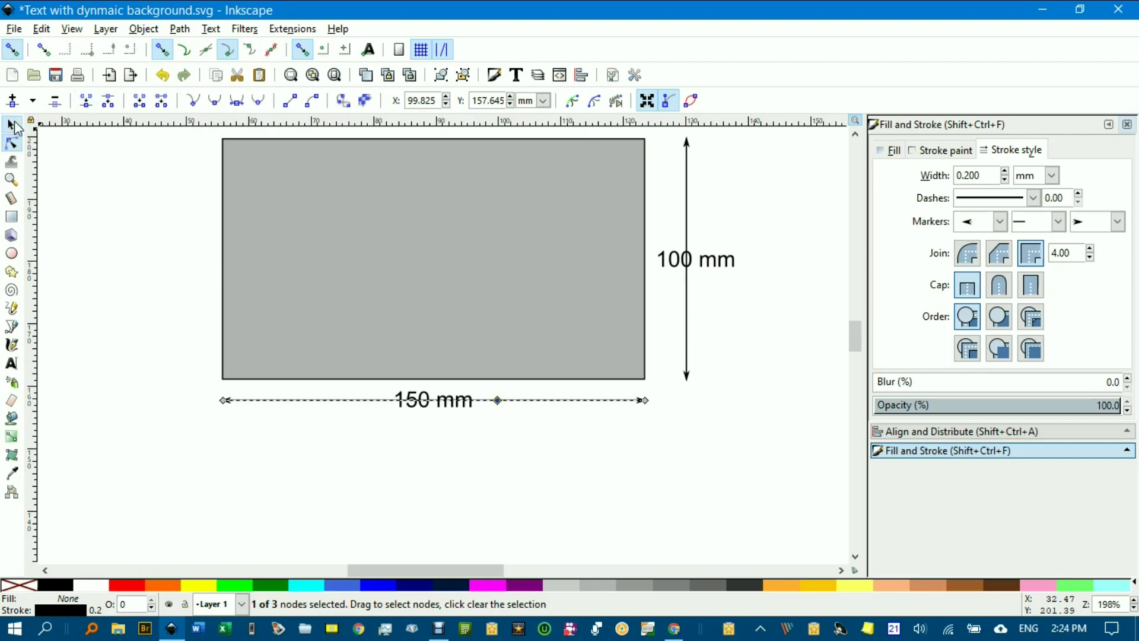
Step: Break apart the split horizontal dimension line into separate paths and clear the selection
click(13, 127)
click(363, 427)
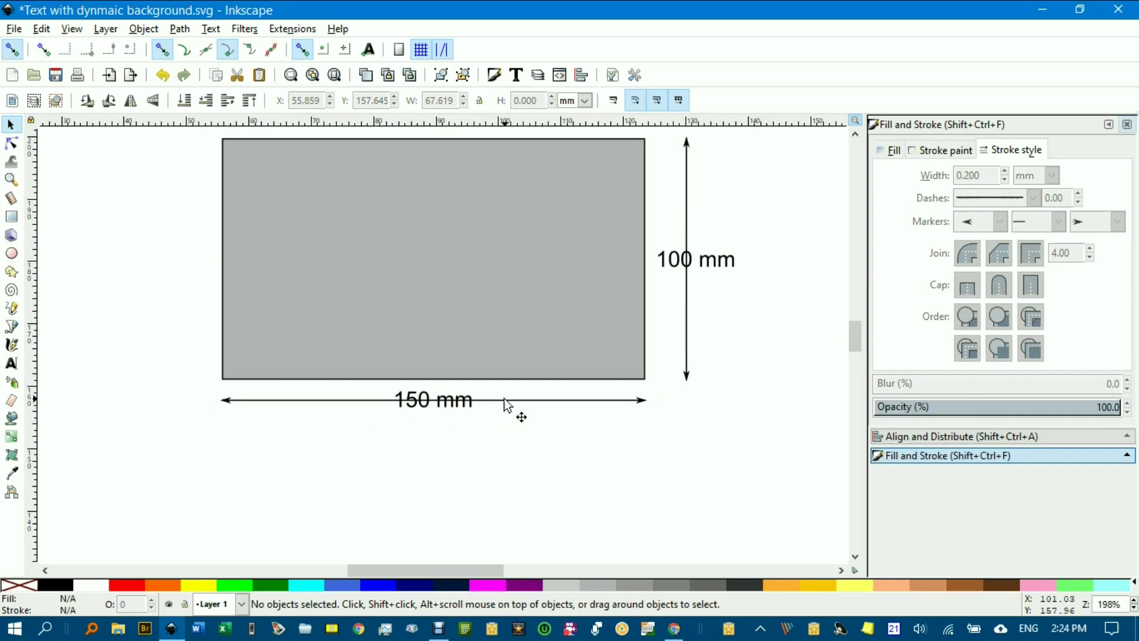
mouse_move(522, 402)
mouse_down()
mouse_move(570, 400)
mouse_move(521, 401)
mouse_up()
key(ctrl+z)
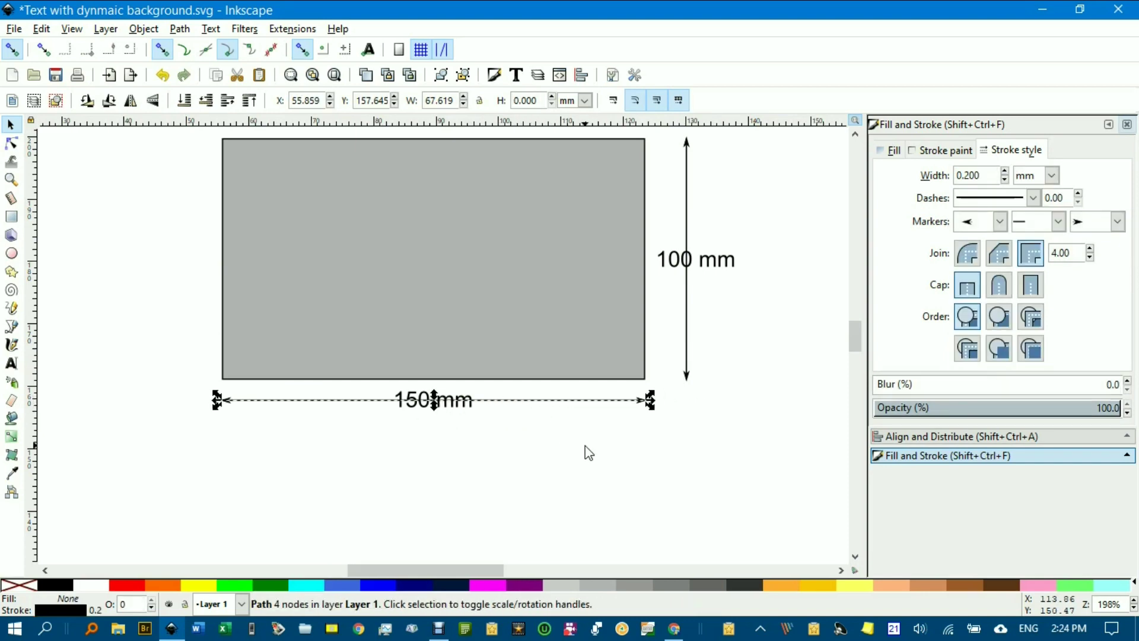
key(ctrl+shift+k)
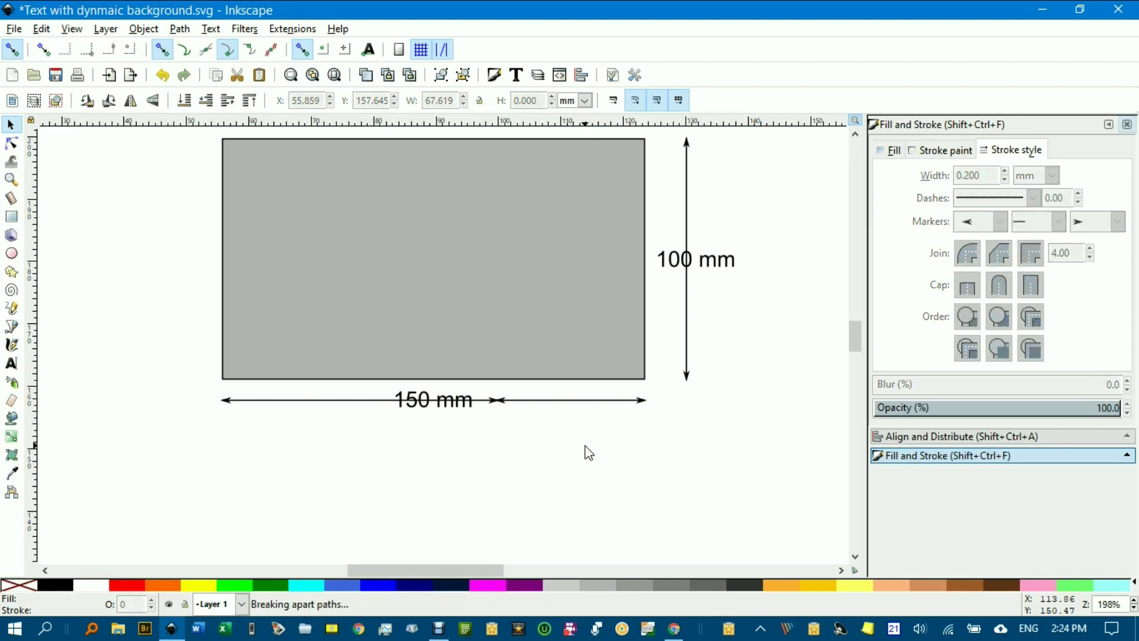
click(539, 416)
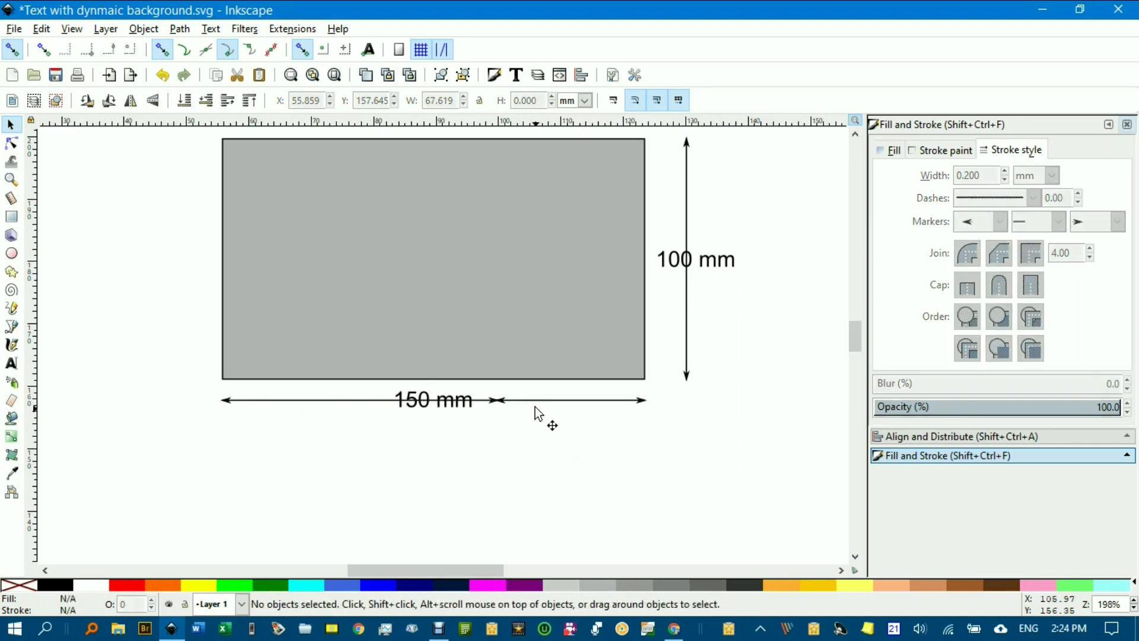
Step: Resize the two line pieces to end on either side of the 150 mm label, about 25.1 mm left and 24.6 mm right
click(543, 400)
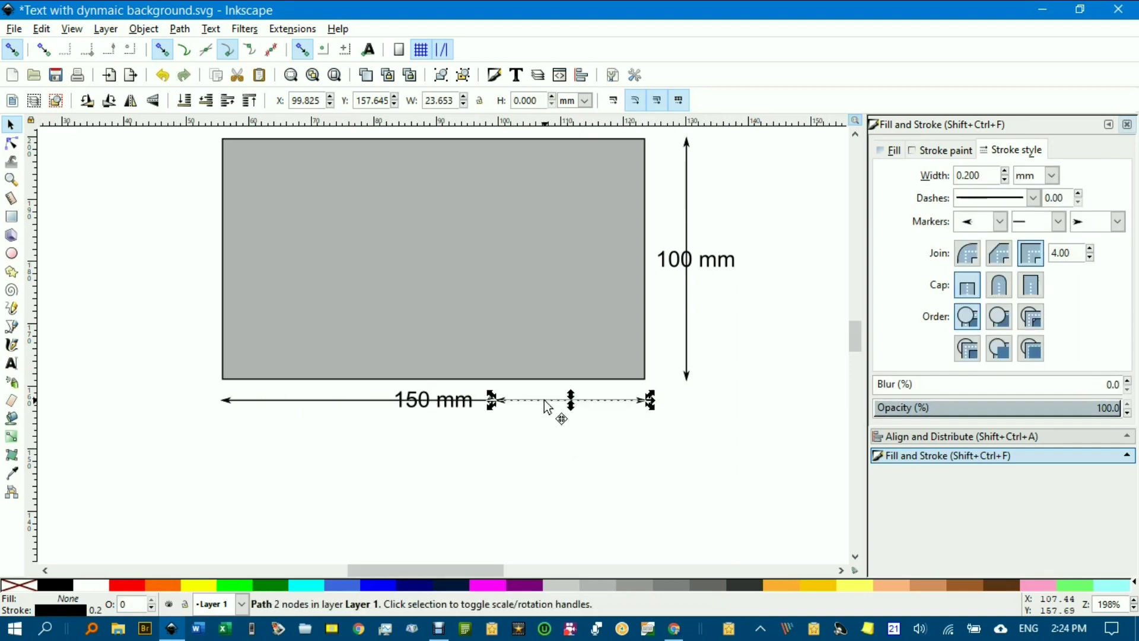
drag(500, 404, 385, 401)
click(499, 401)
click(554, 401)
drag(543, 400, 482, 404)
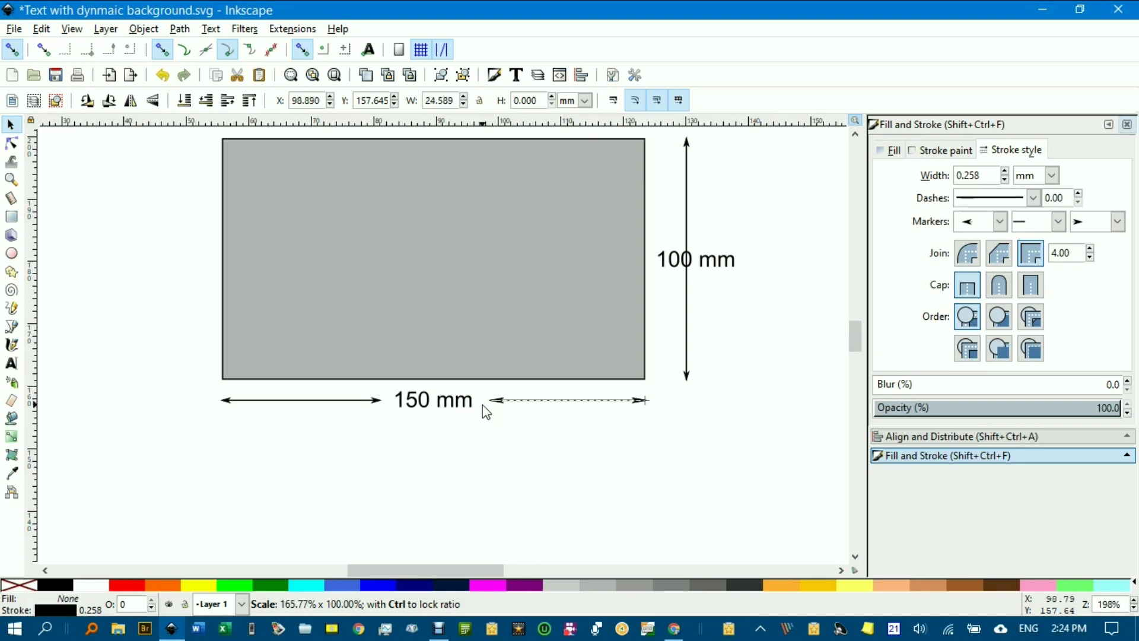
Step: Remove the inner arrowheads beside the 150 mm label: the left line's end marker and the right line's start marker
click(342, 400)
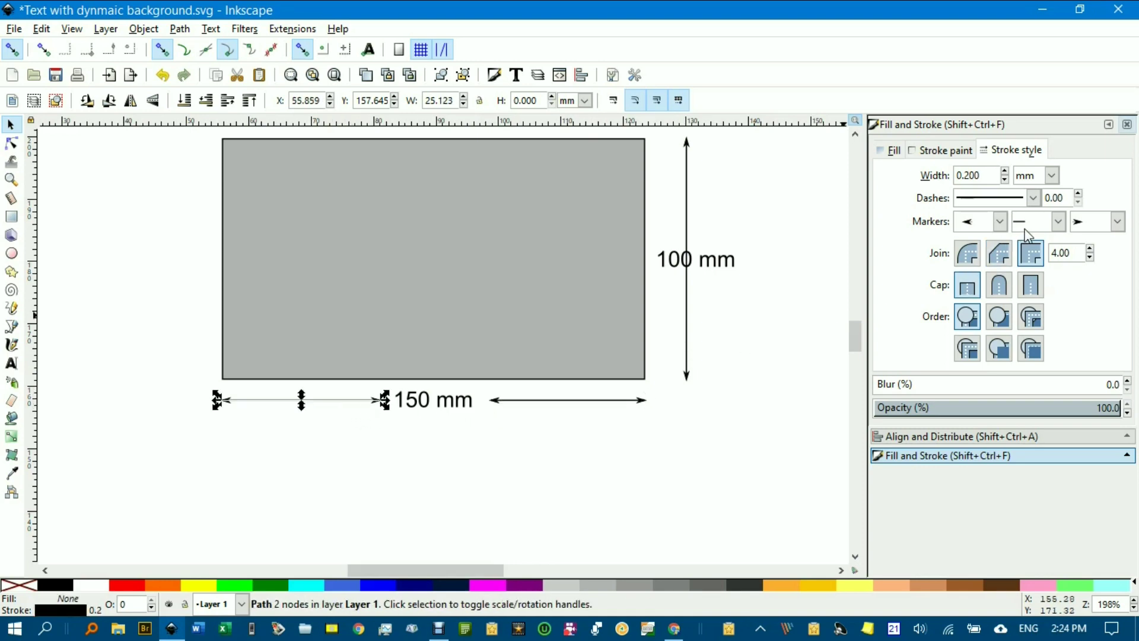
click(1101, 227)
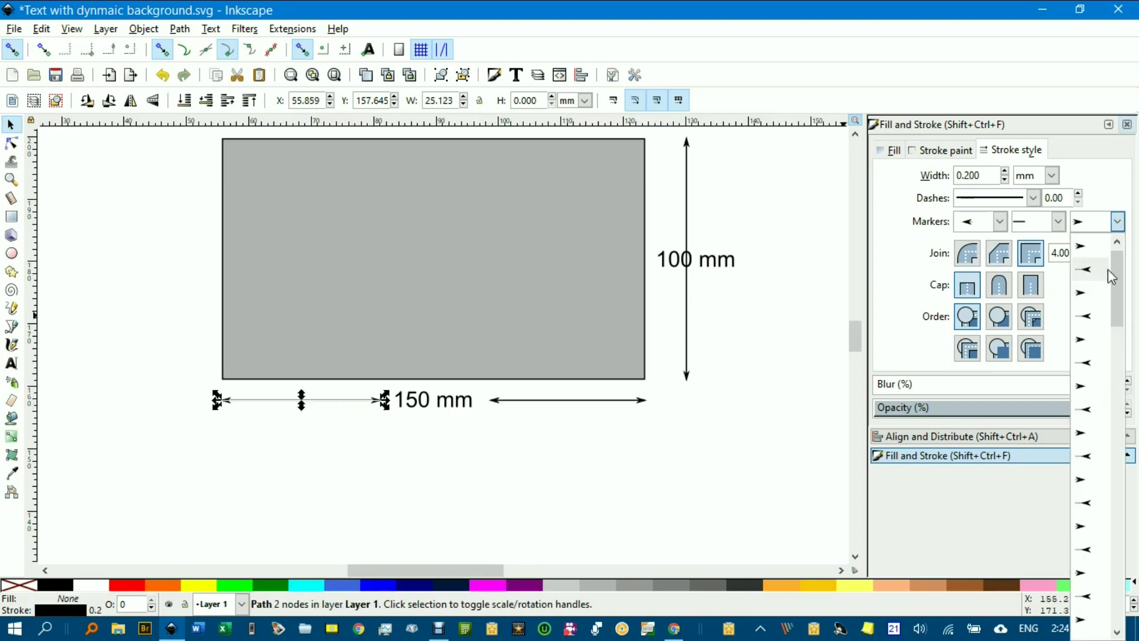
click(1083, 242)
click(615, 422)
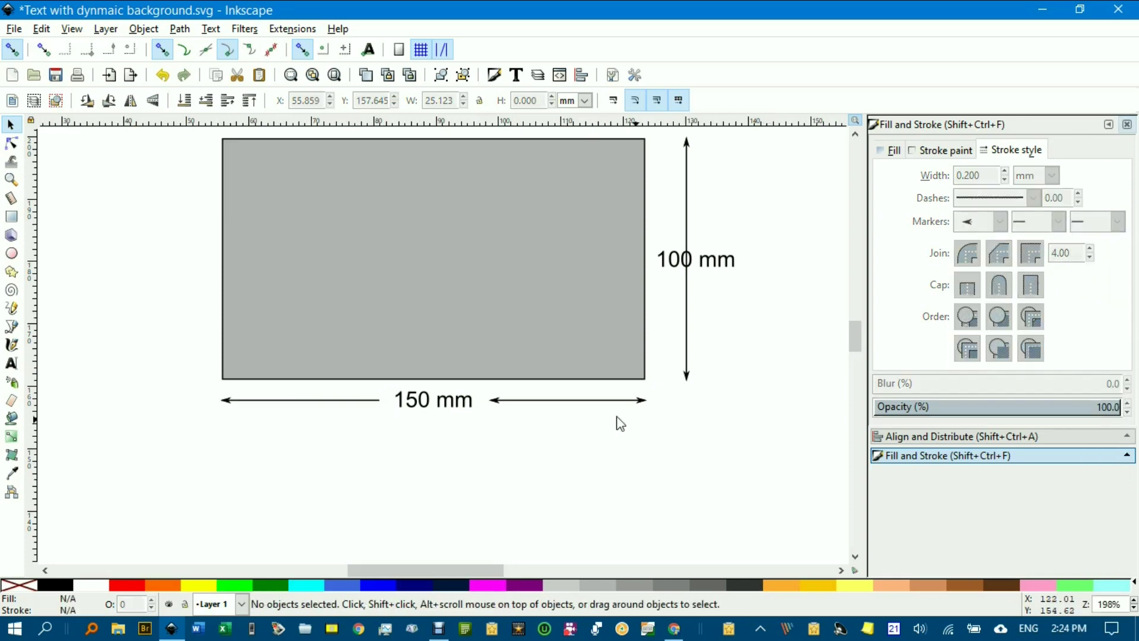
click(571, 401)
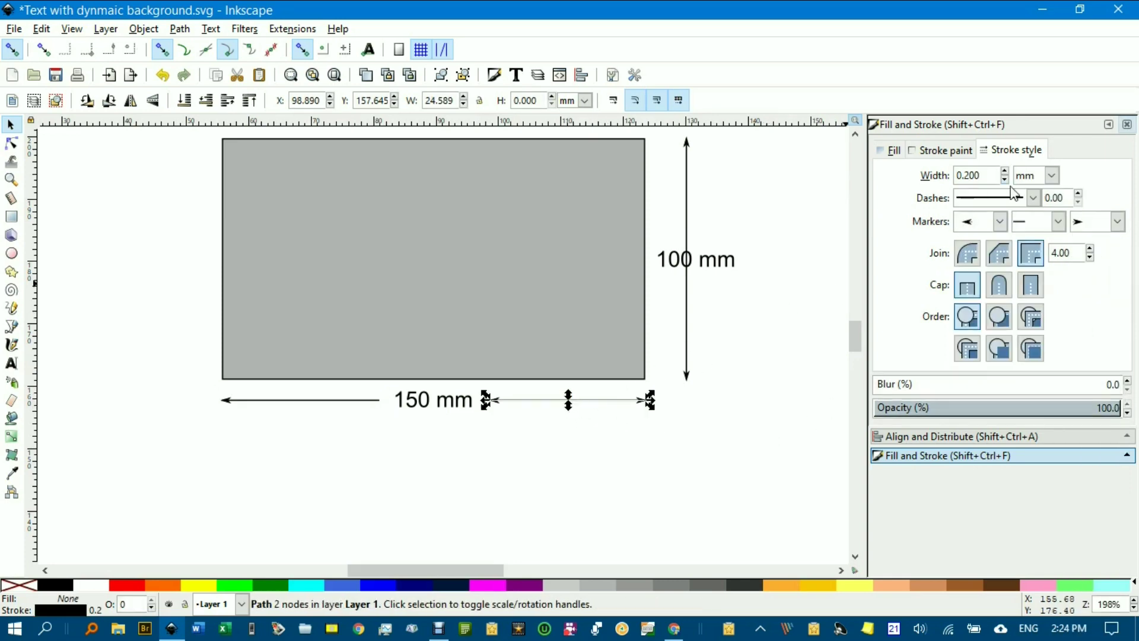
click(997, 223)
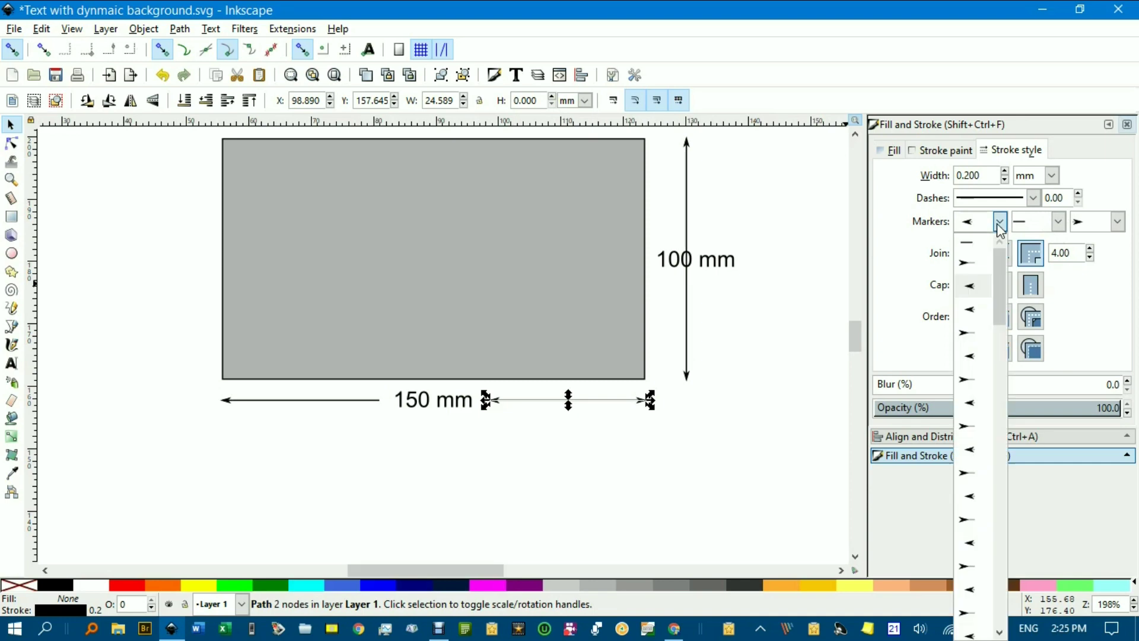
click(984, 248)
click(781, 402)
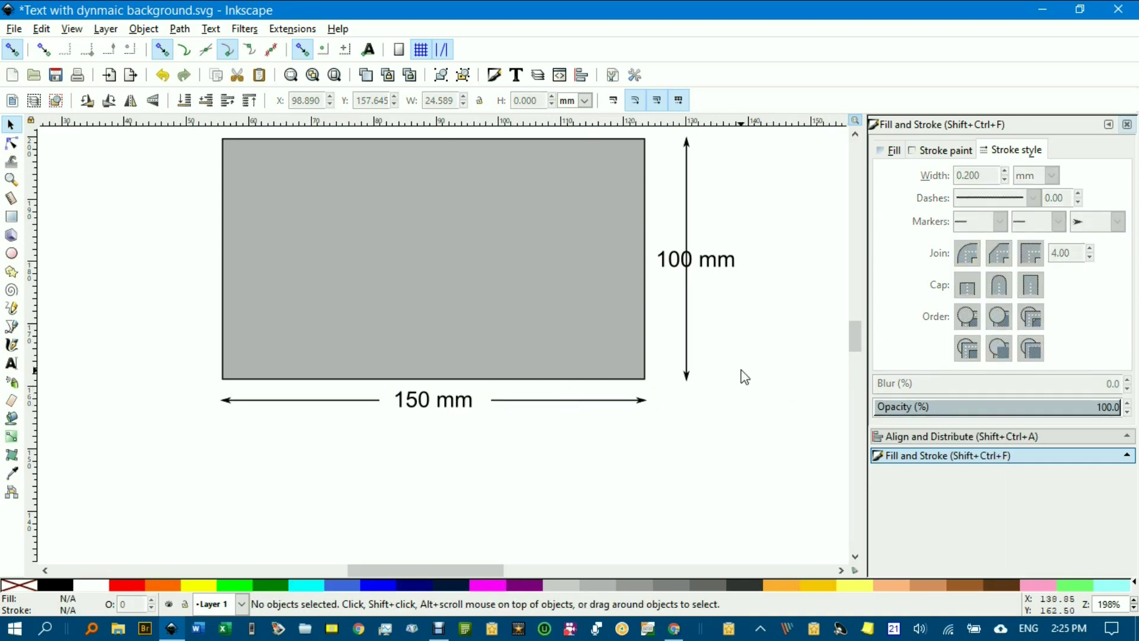
Step: Apply the Cutout Glow filter from Shadows and Glows to the fourth drawing's 150 mm label
scroll(742, 382, down, 5)
scroll(730, 377, down, 4)
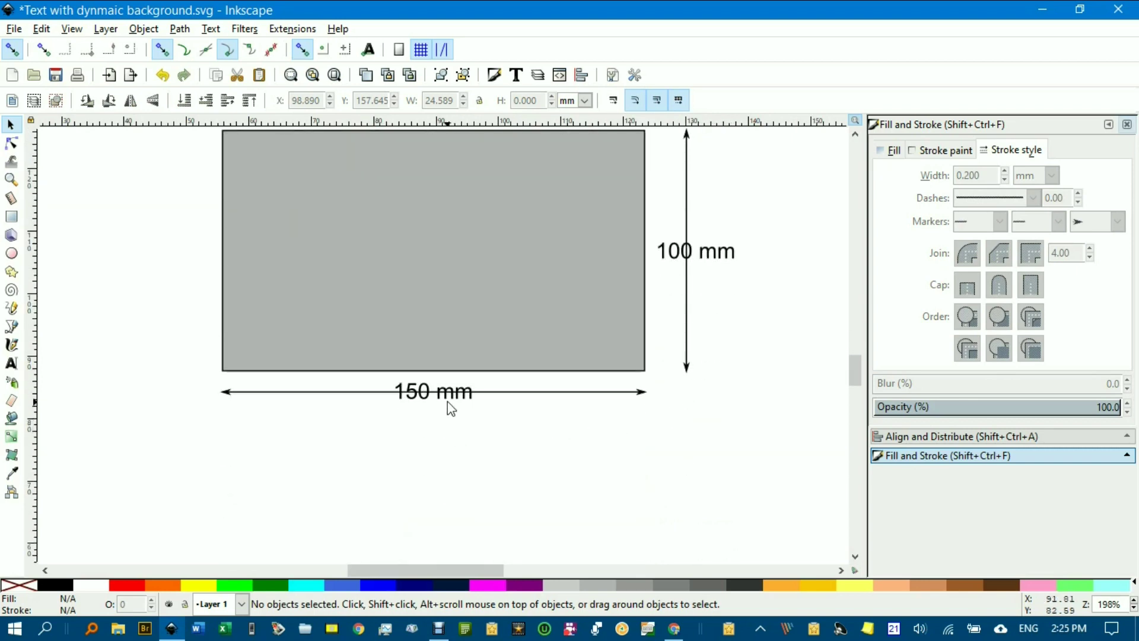
click(419, 389)
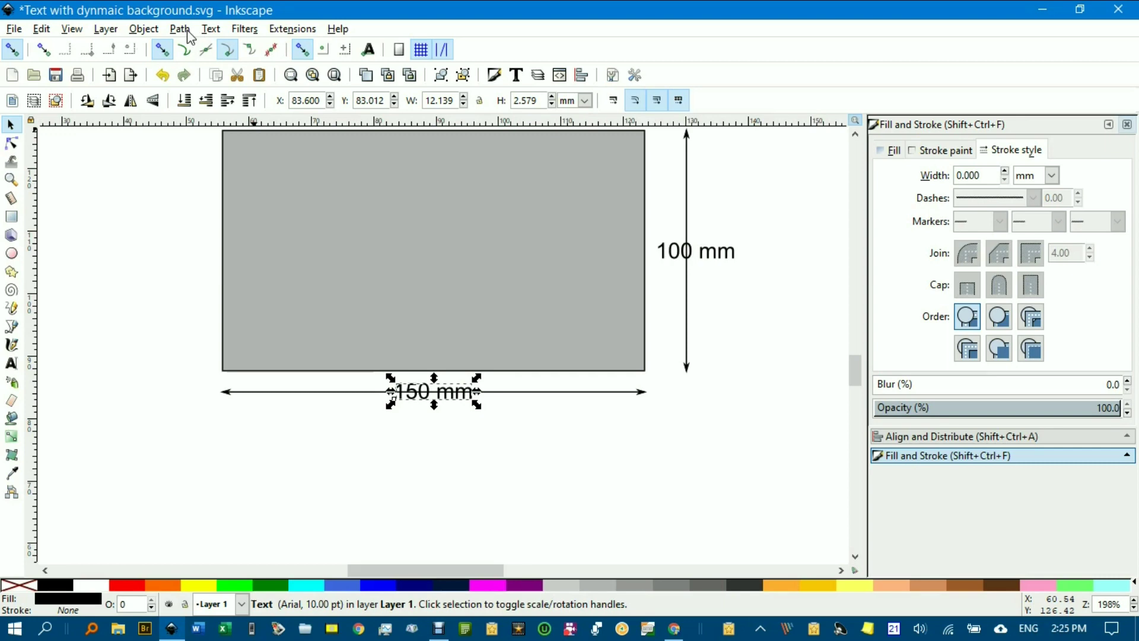
click(246, 30)
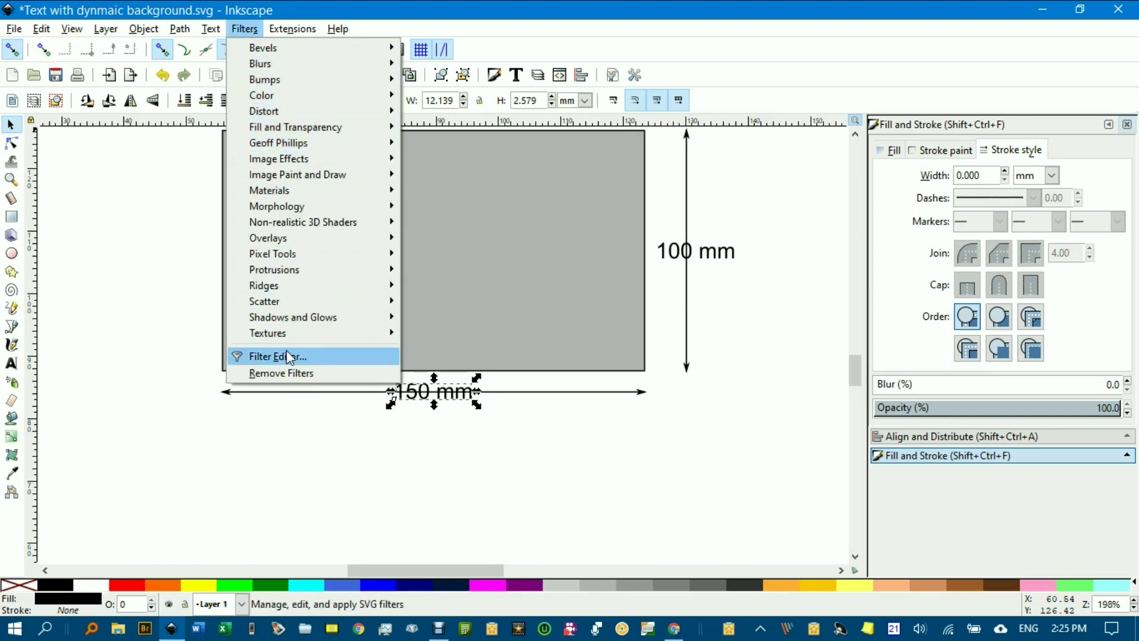
mouse_move(300, 321)
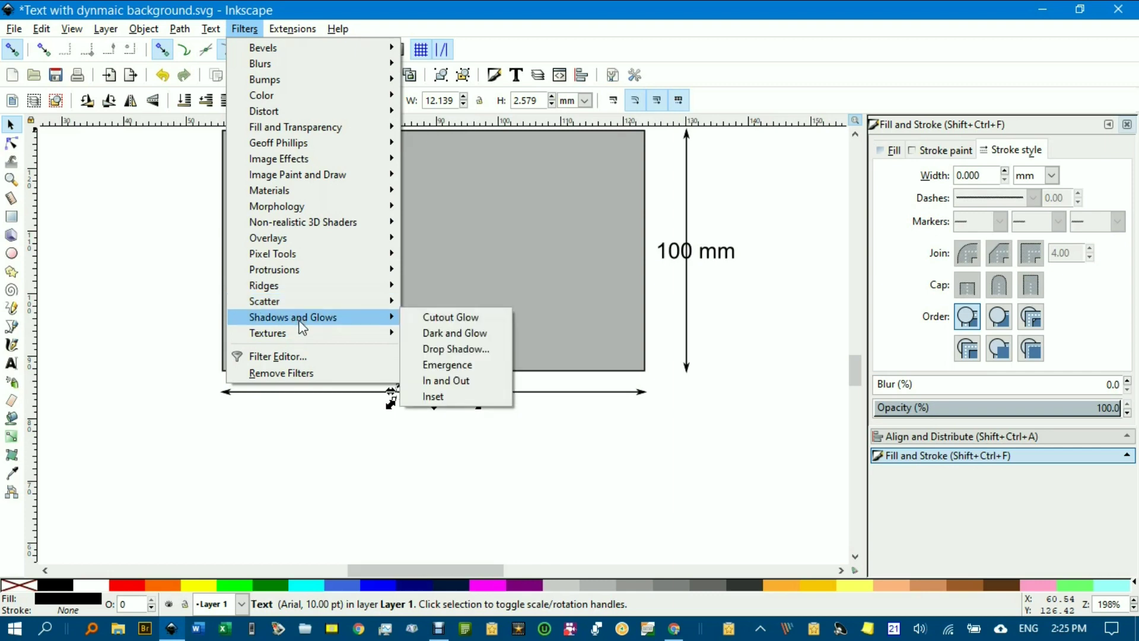
click(446, 321)
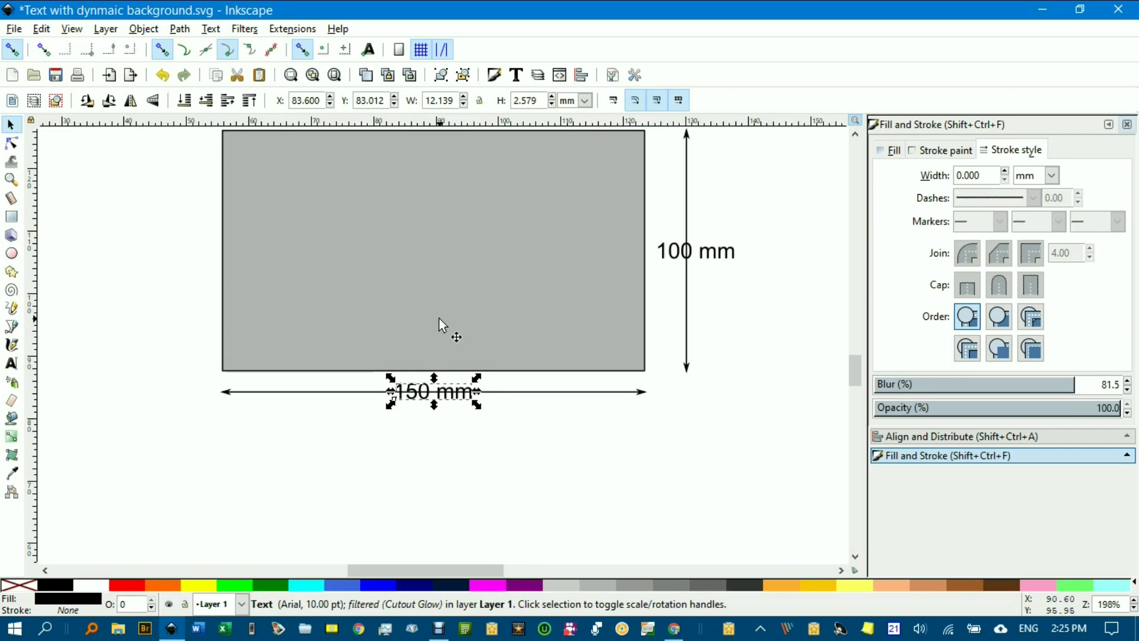
Step: Open the Filter Editor for the 150 mm label and widen it so the filter name and effect list are readable
click(245, 31)
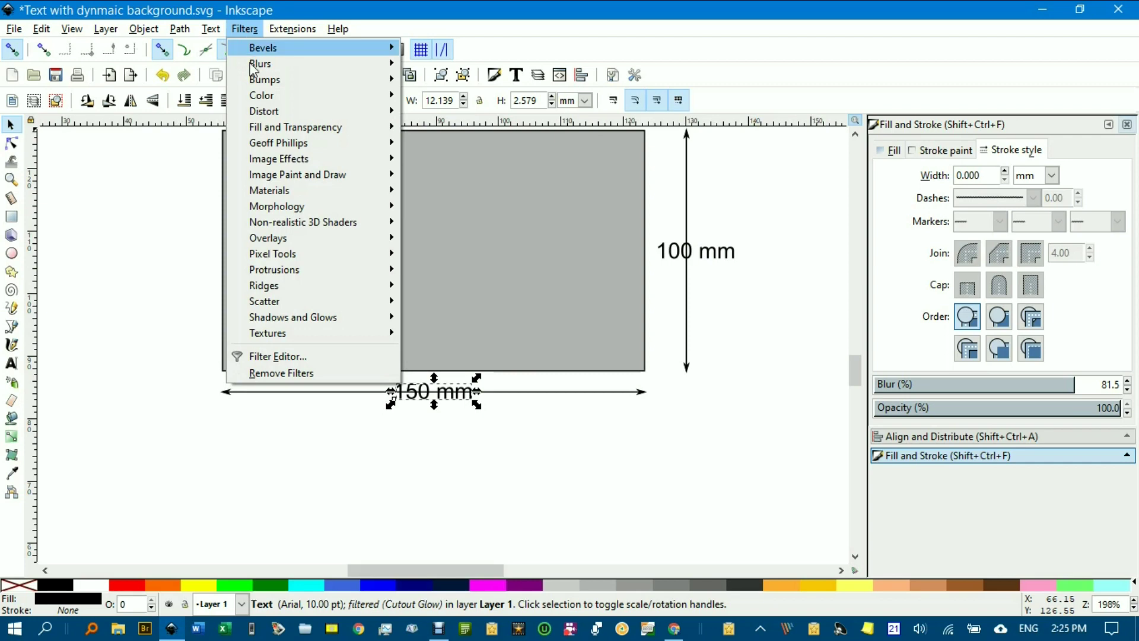
click(316, 358)
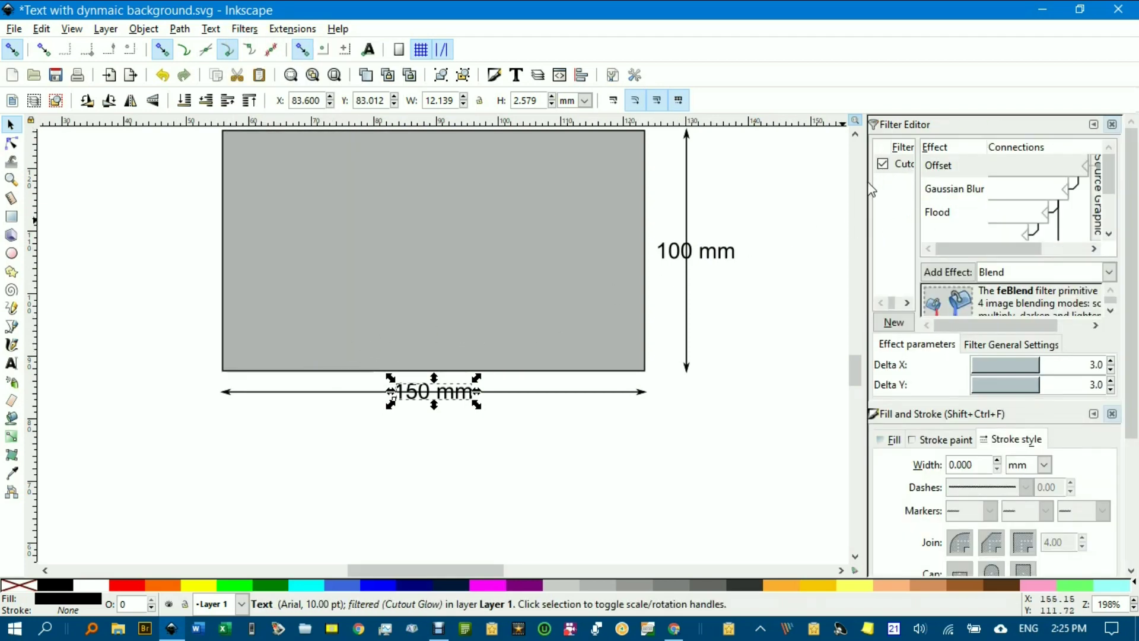
drag(863, 182, 753, 186)
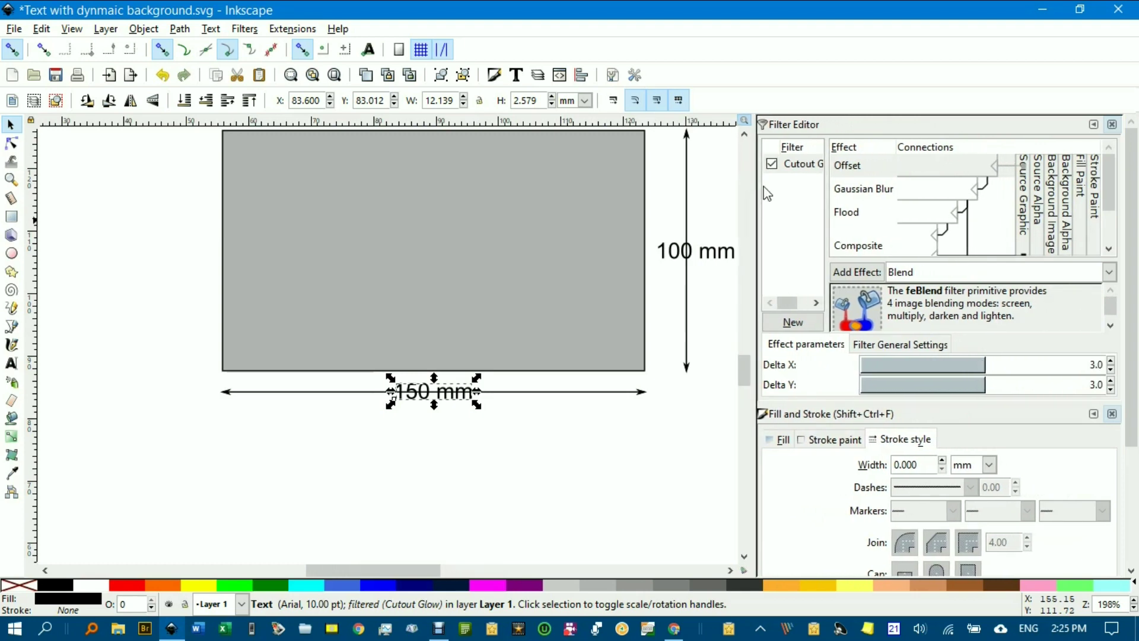
drag(826, 171, 865, 171)
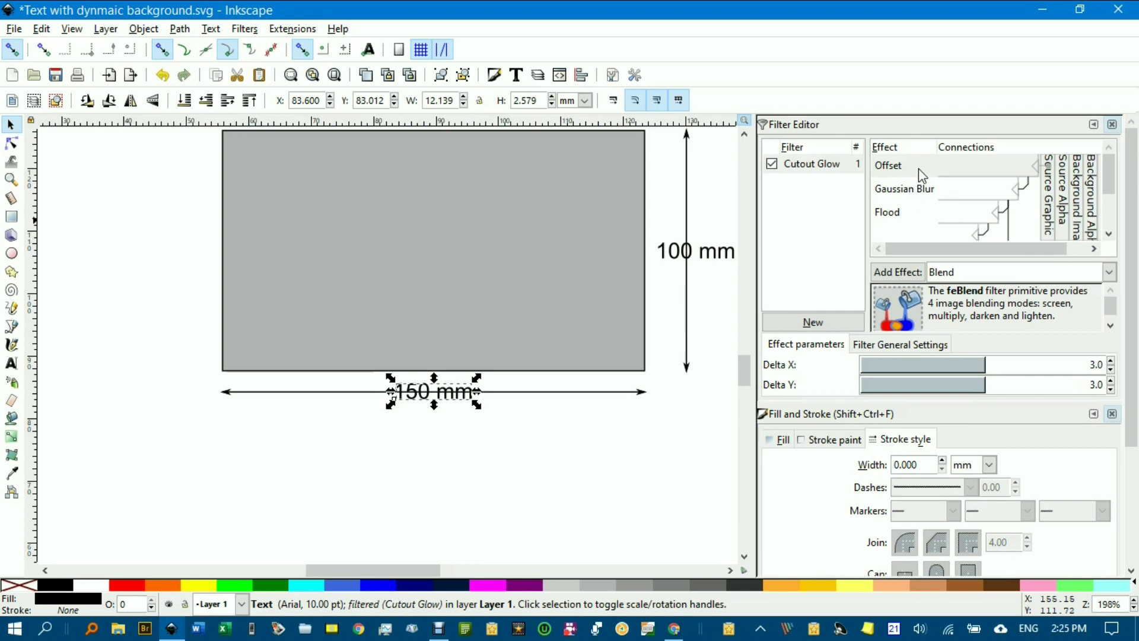
Step: Set the Cutout Glow's Offset to -100 for both Delta X and Delta Y, and its Gaussian Blur standard deviation to 0.01
click(897, 170)
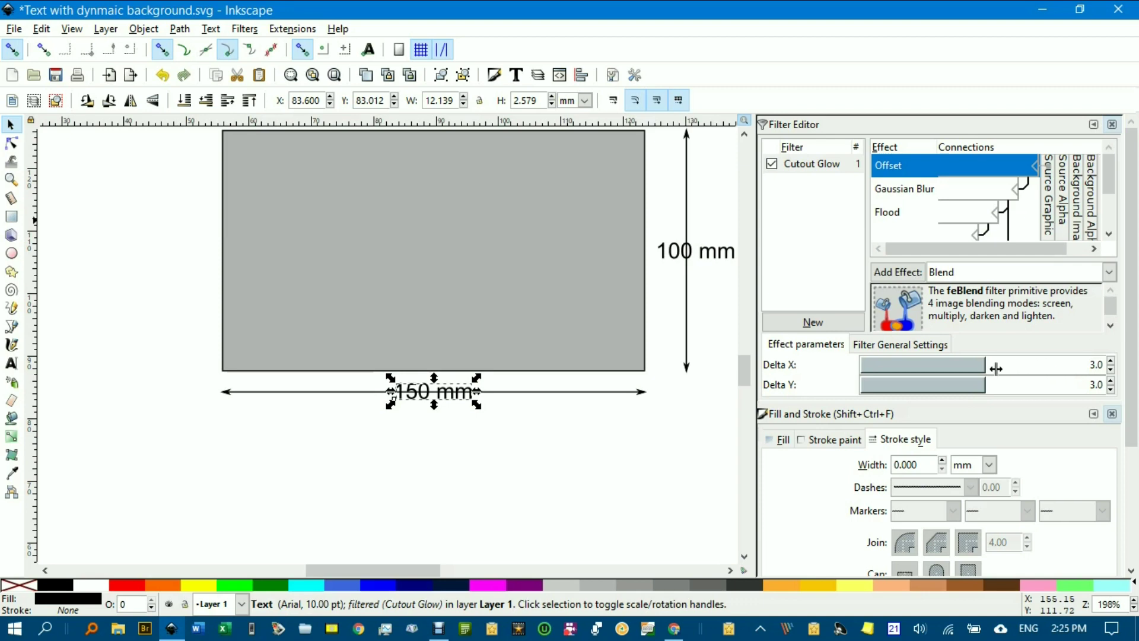
drag(984, 368, 875, 382)
drag(974, 366, 855, 374)
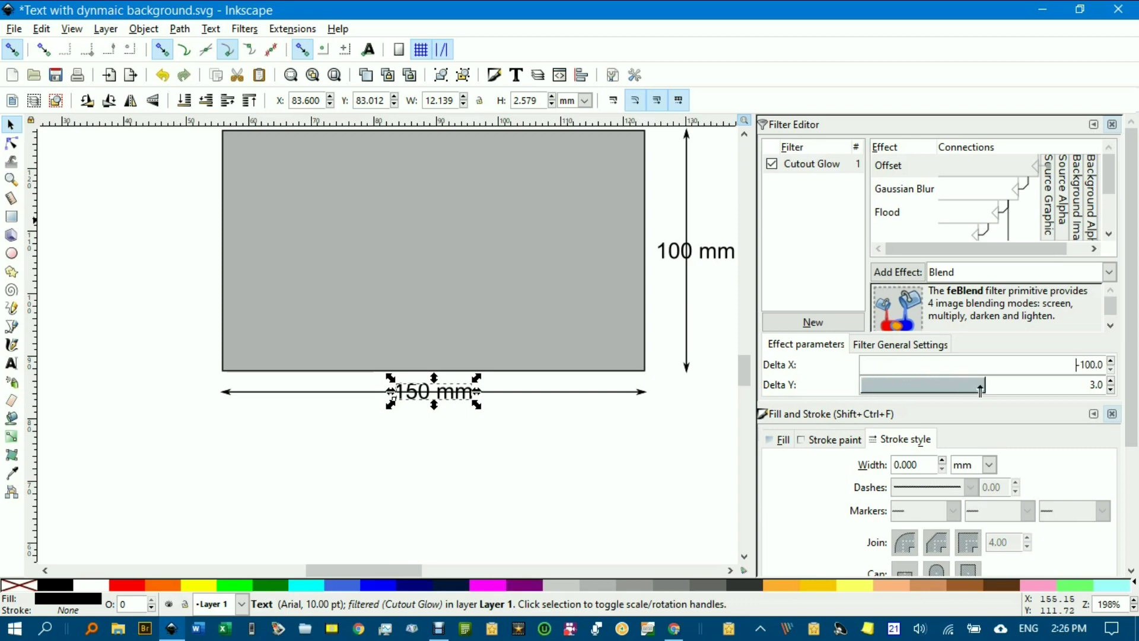
drag(984, 387, 855, 389)
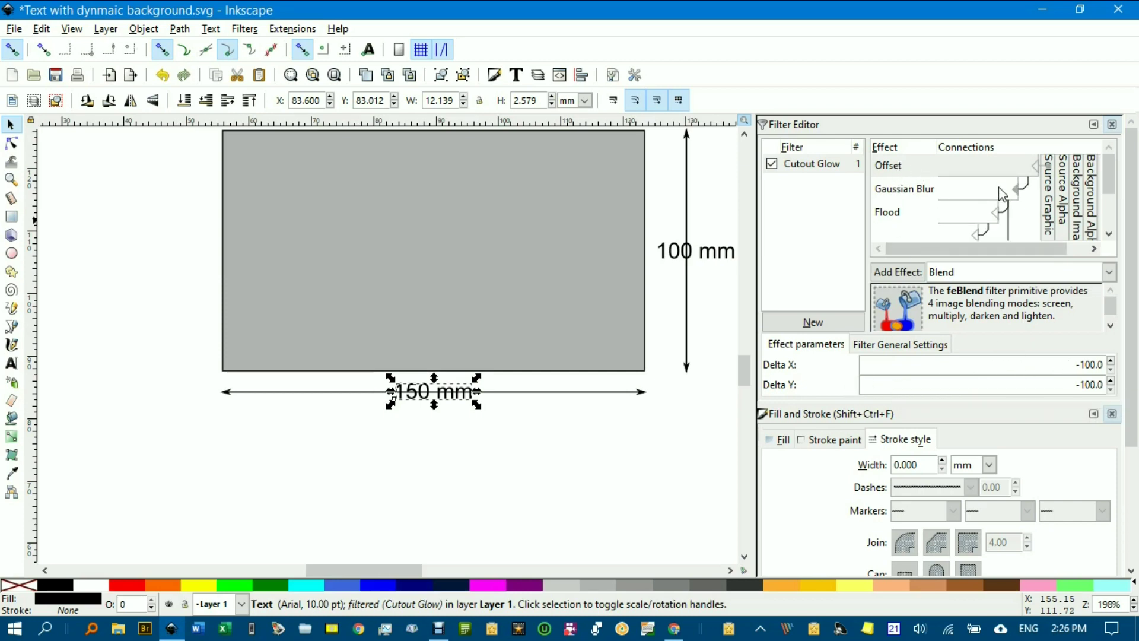
click(904, 193)
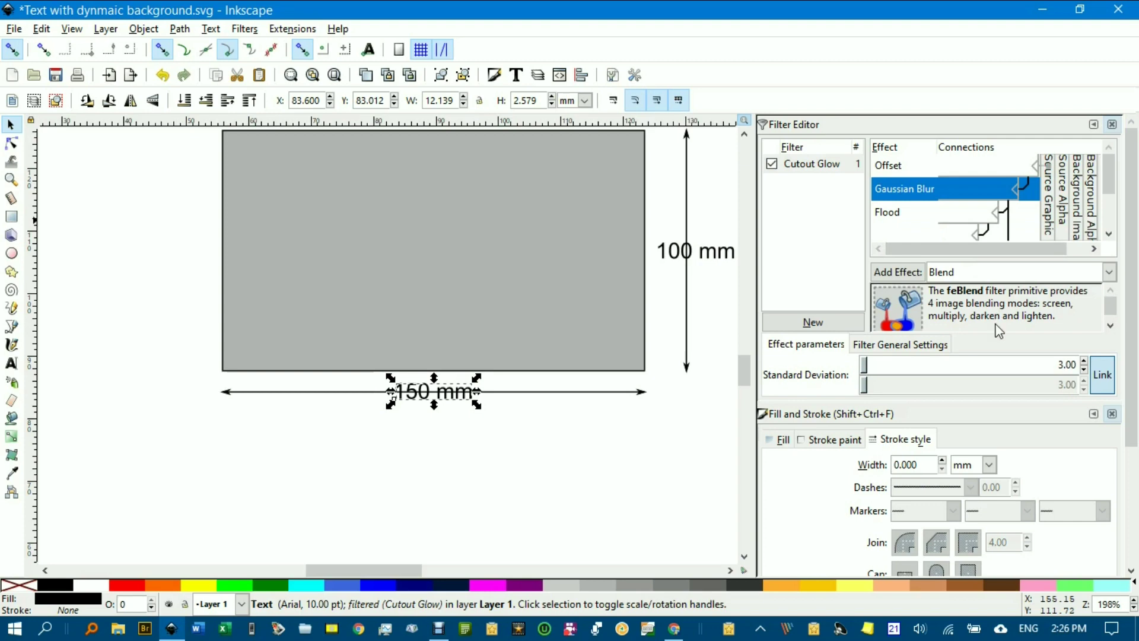
right_click(1085, 371)
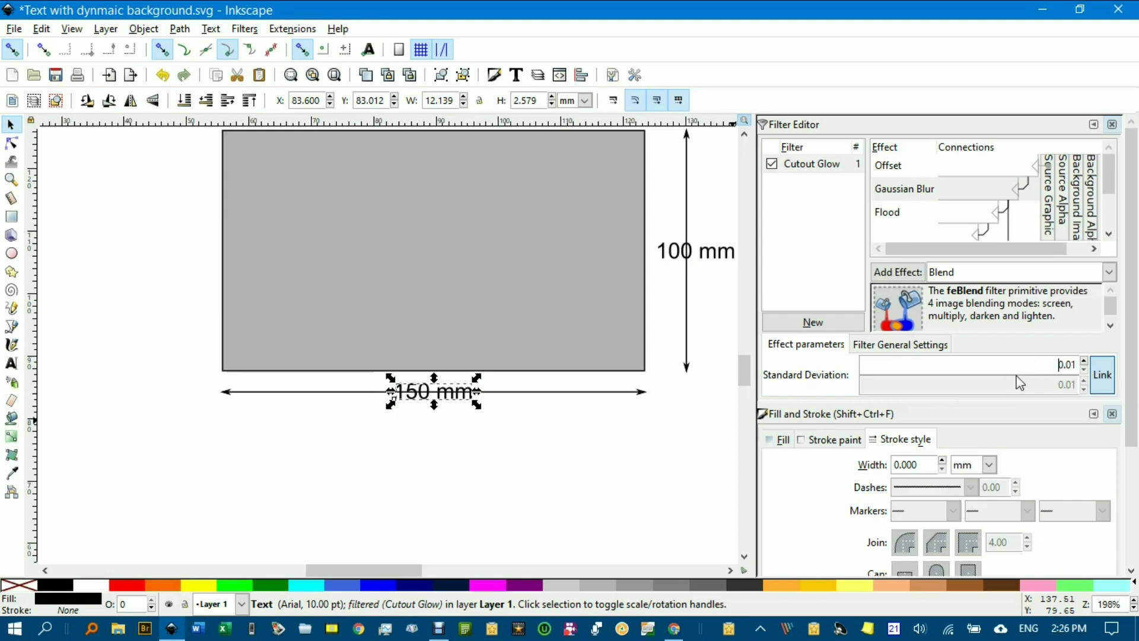
Step: Set the flood color of the Cutout Glow's Flood effect to white, #ffffff
click(893, 216)
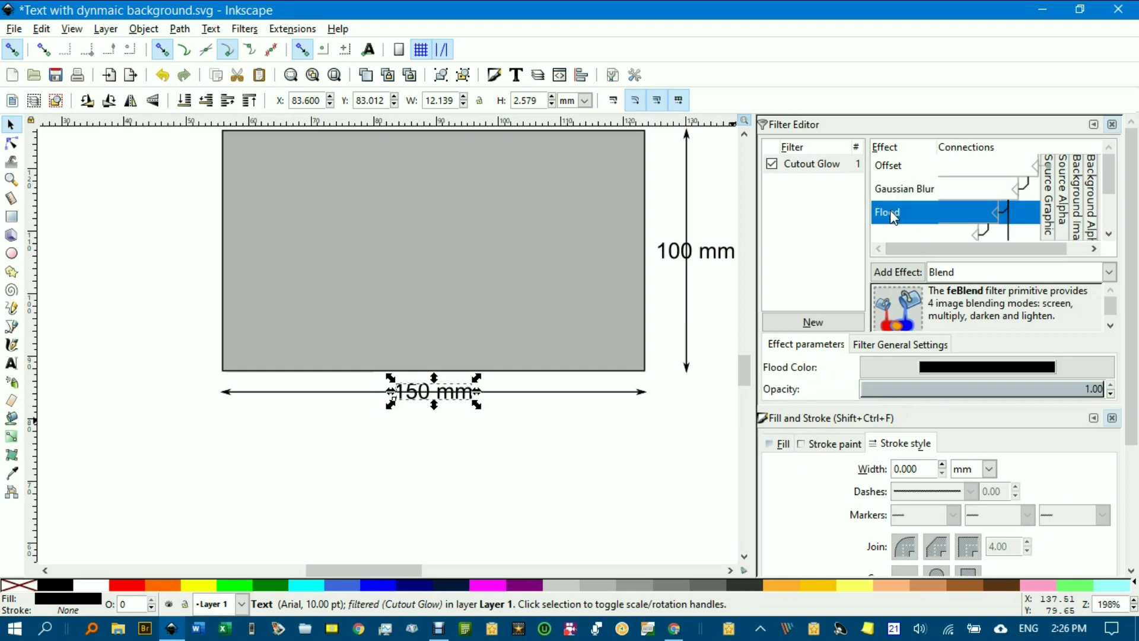
click(959, 373)
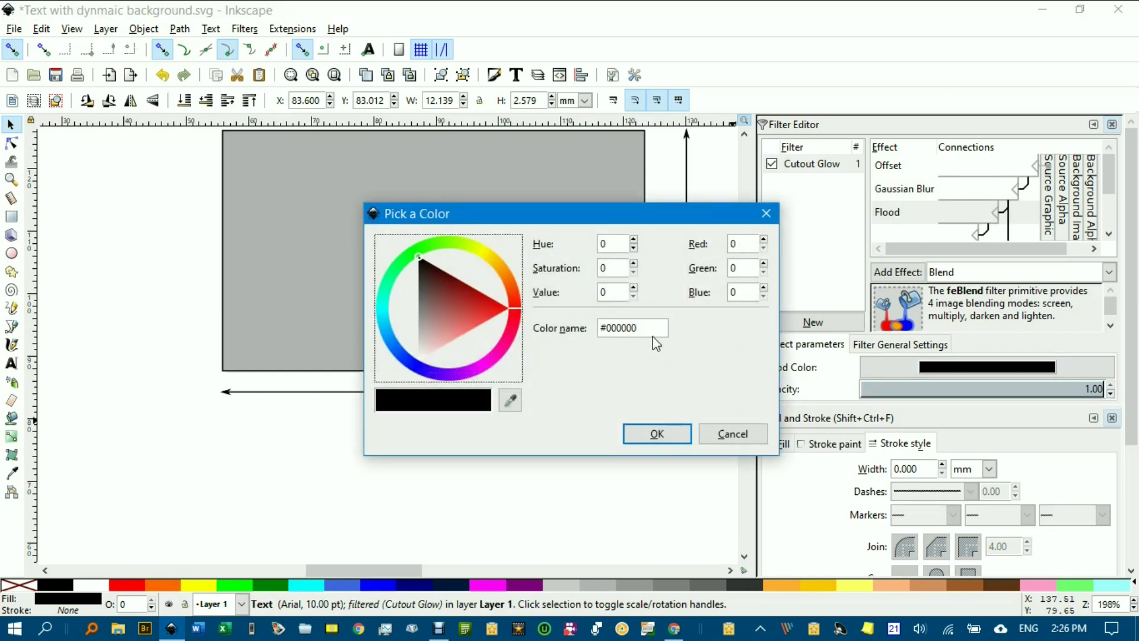
drag(653, 329, 614, 327)
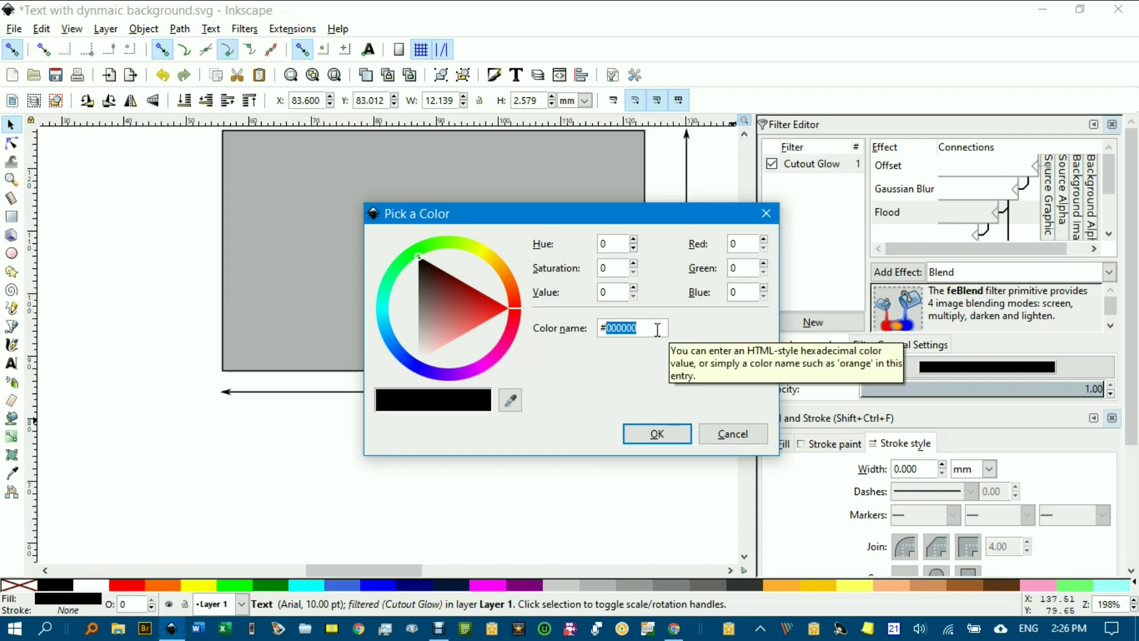
text(ffffff)
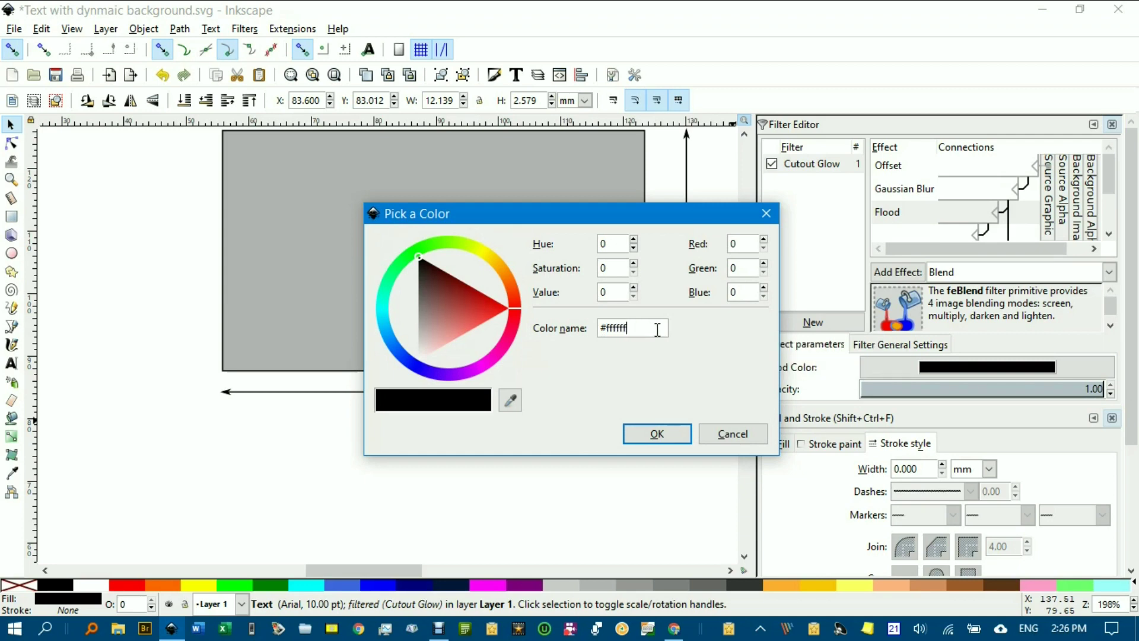
click(655, 432)
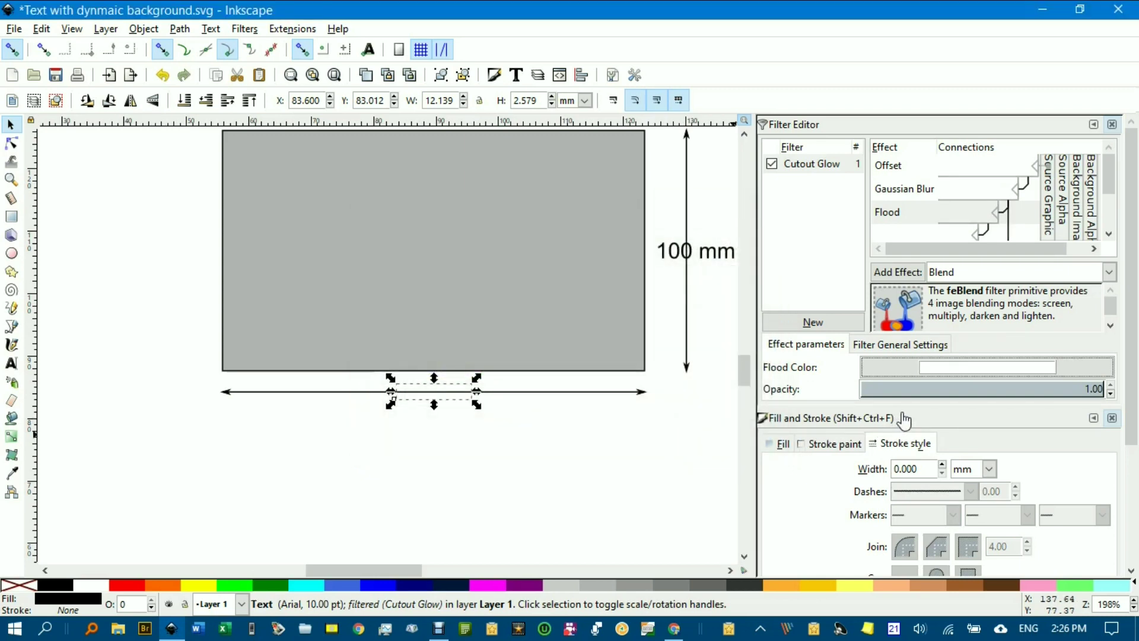
Step: Set the operator of the Cutout Glow's first Composite effect to Destination Over
scroll(912, 207, down, 1)
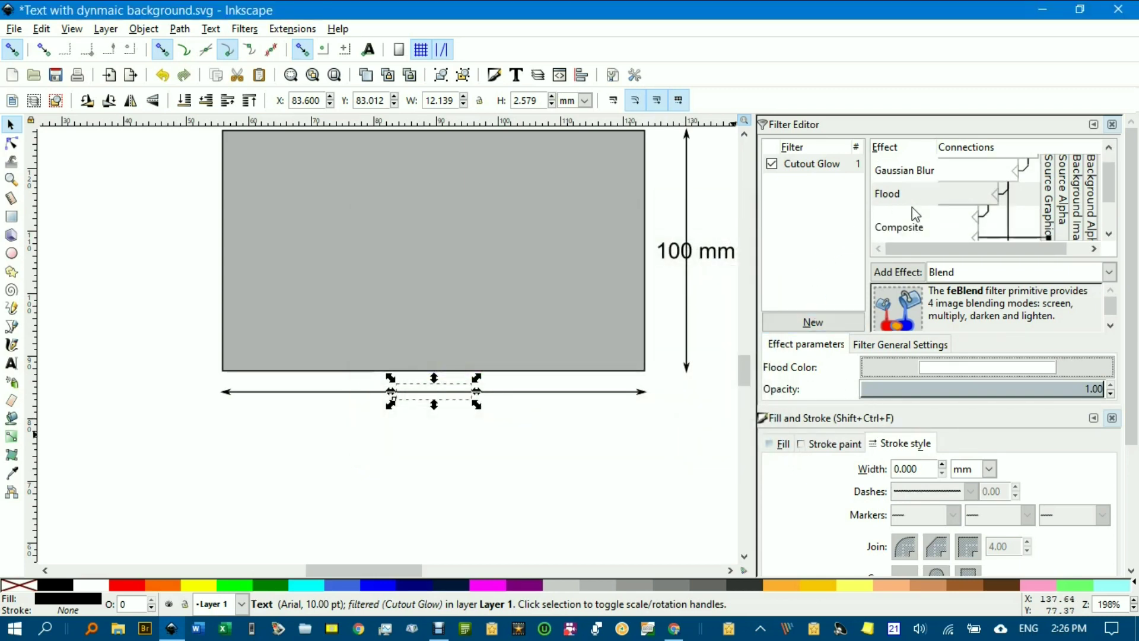
scroll(902, 198, up, 1)
scroll(902, 204, down, 1)
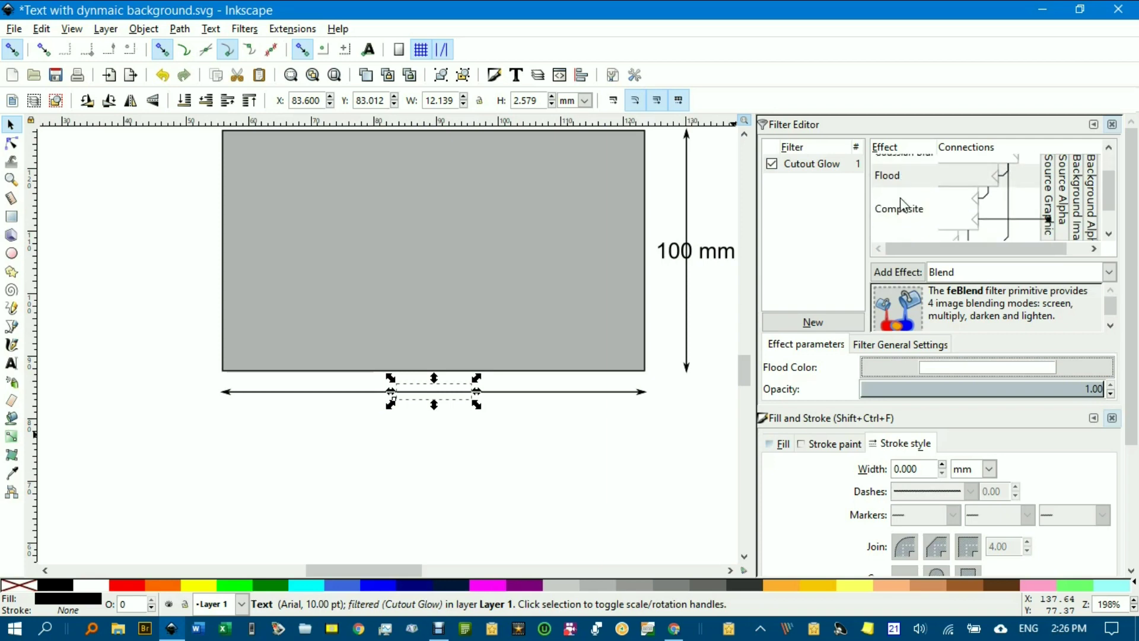
click(901, 207)
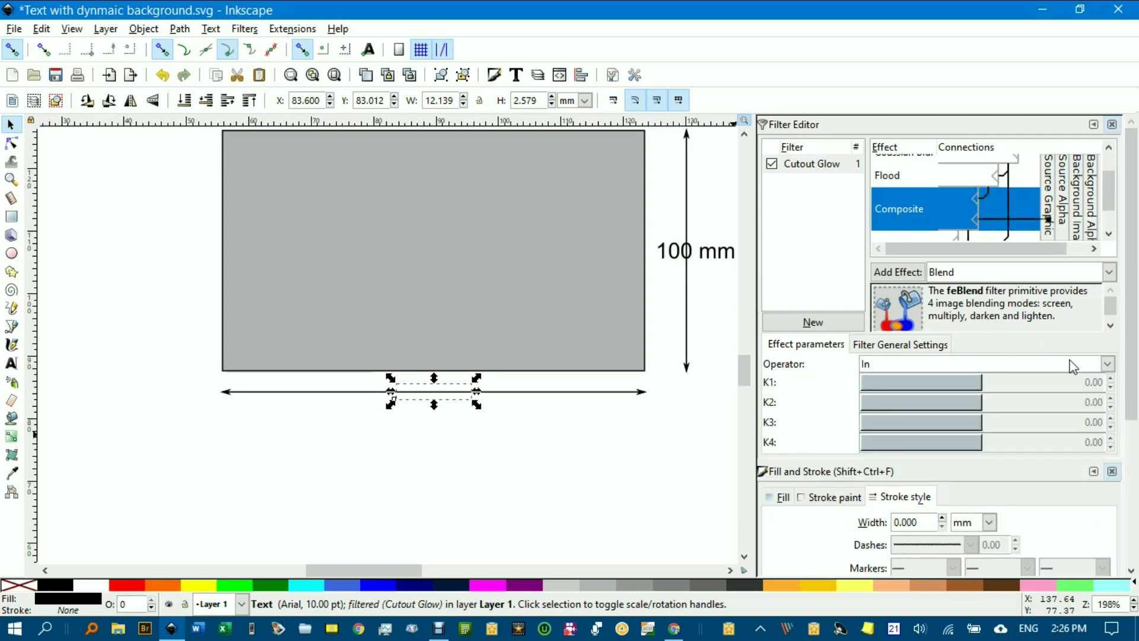
click(1107, 364)
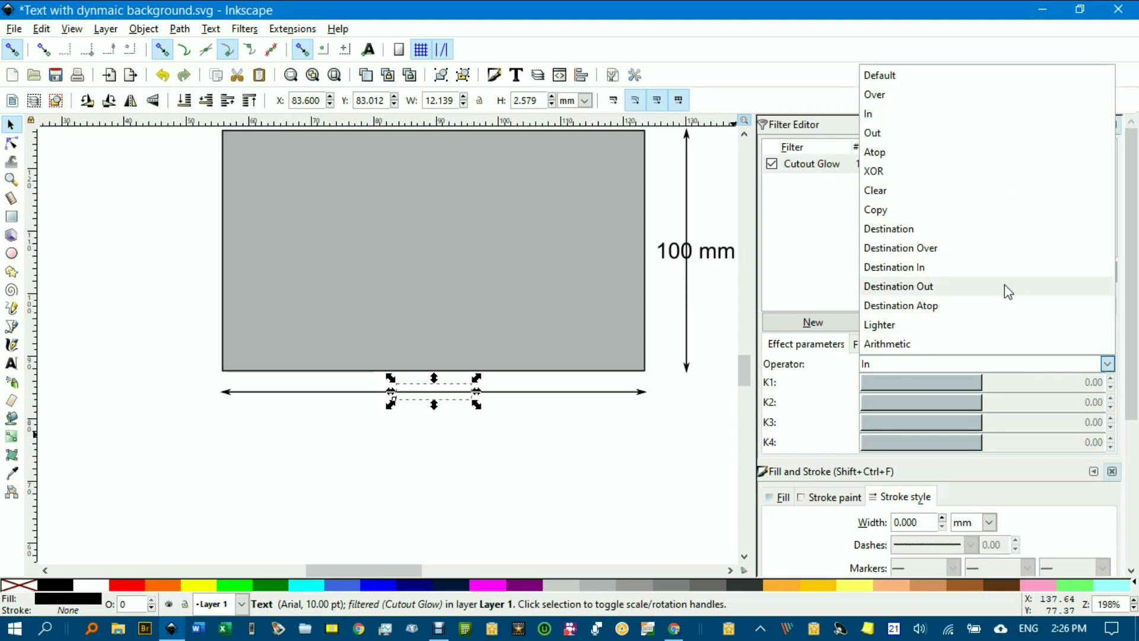
click(975, 249)
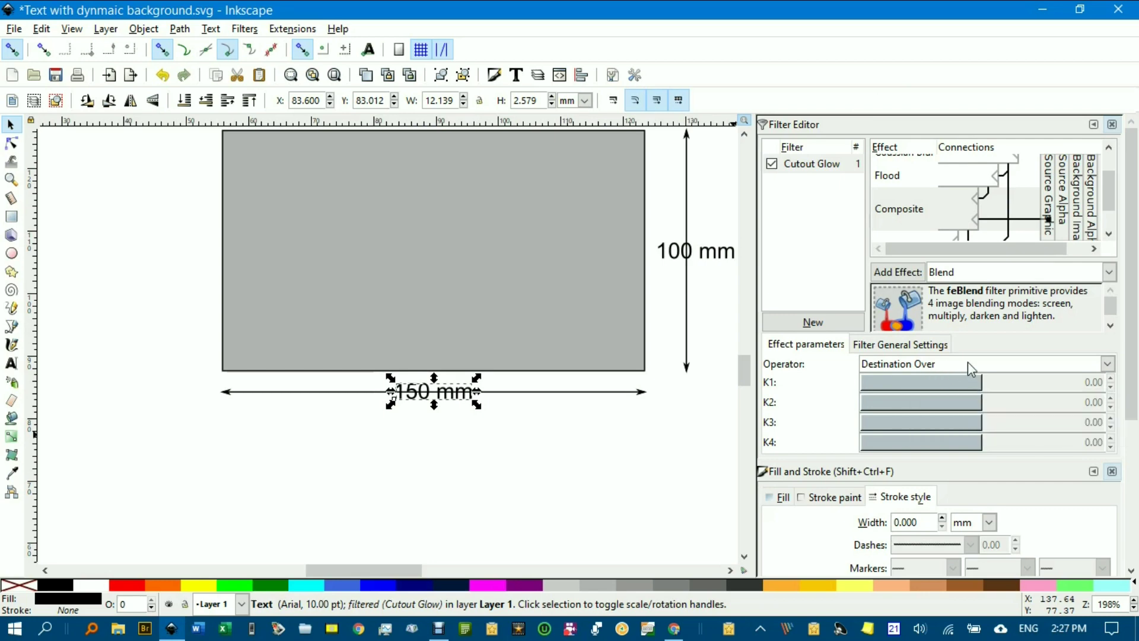
Step: Set the filter region's vertical coordinate to -0.32 and its height to 1.6, then clear the selection
click(931, 349)
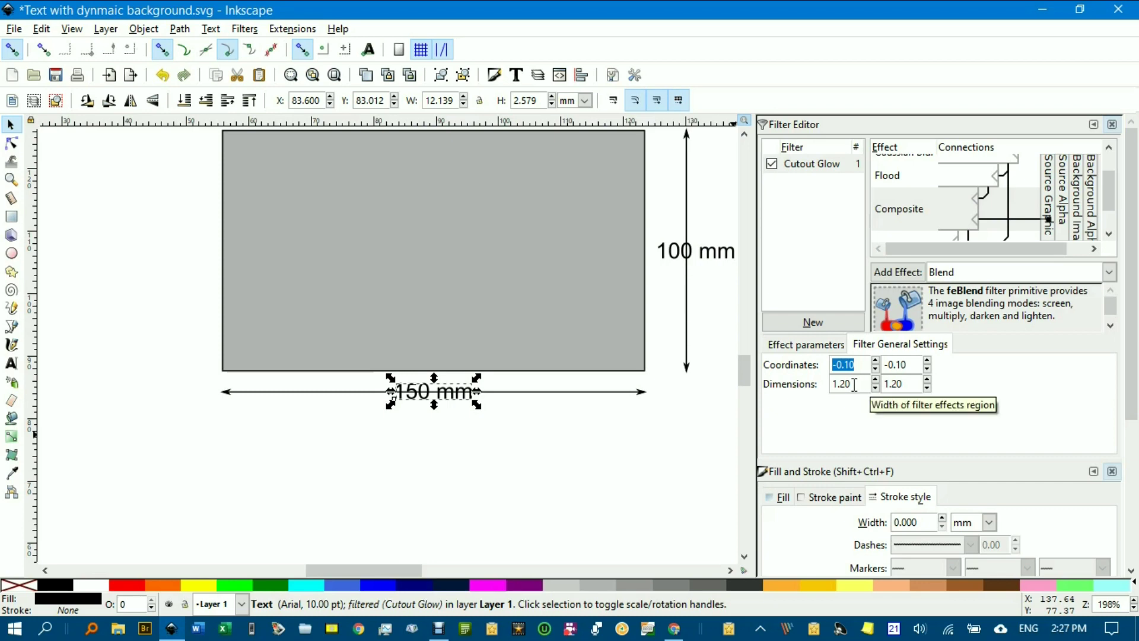
click(898, 368)
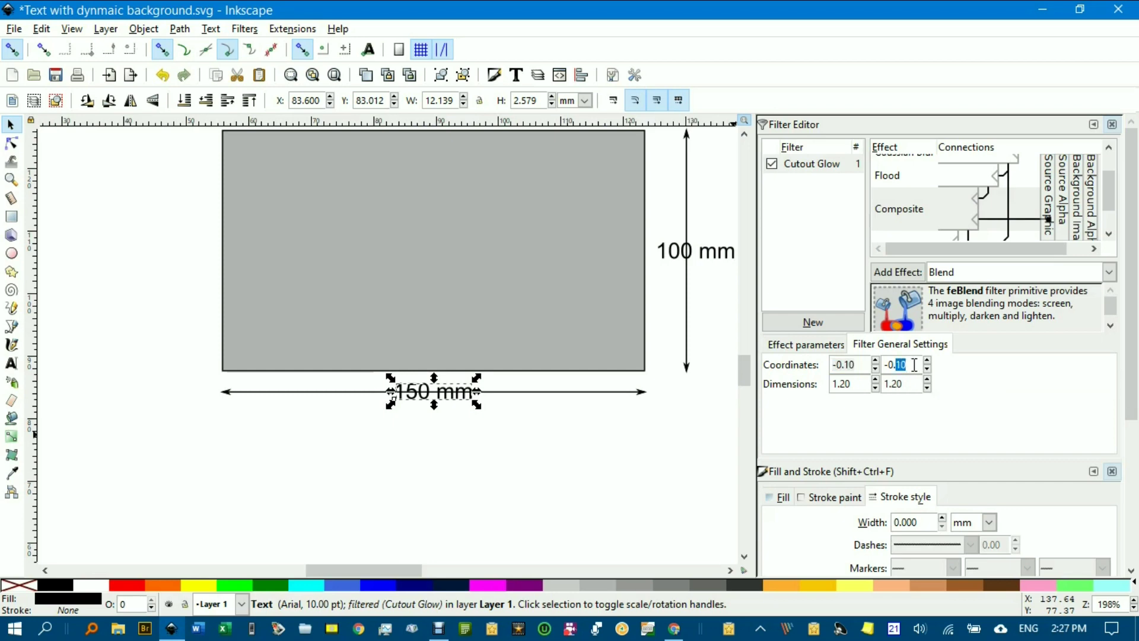
text(32)
drag(896, 386, 903, 385)
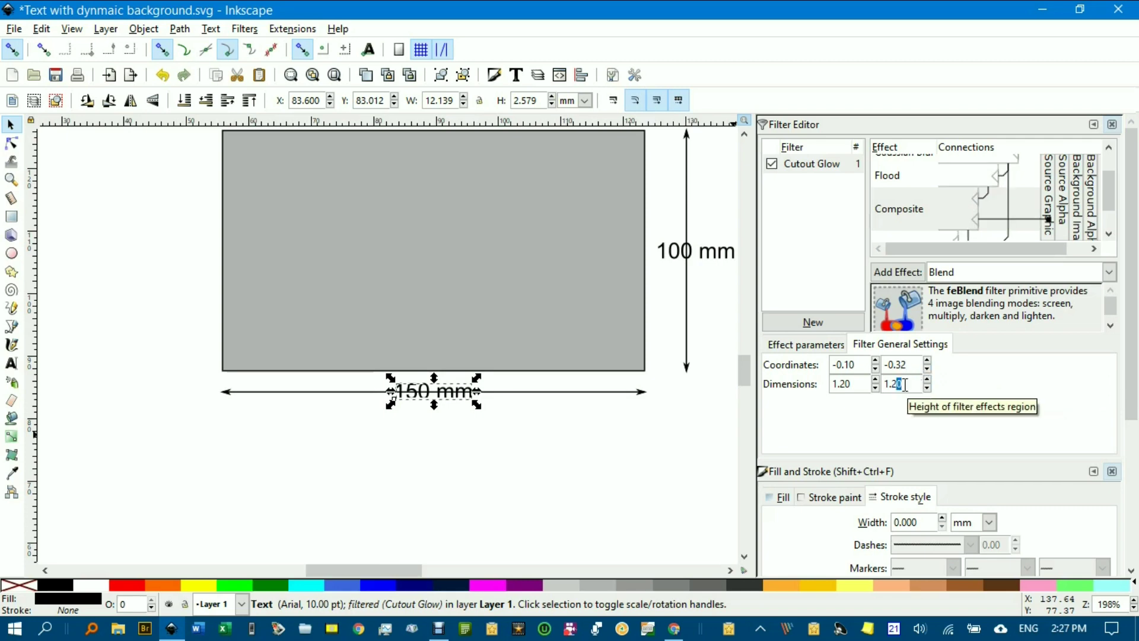
key(BackSpace)
key(BackSpace)
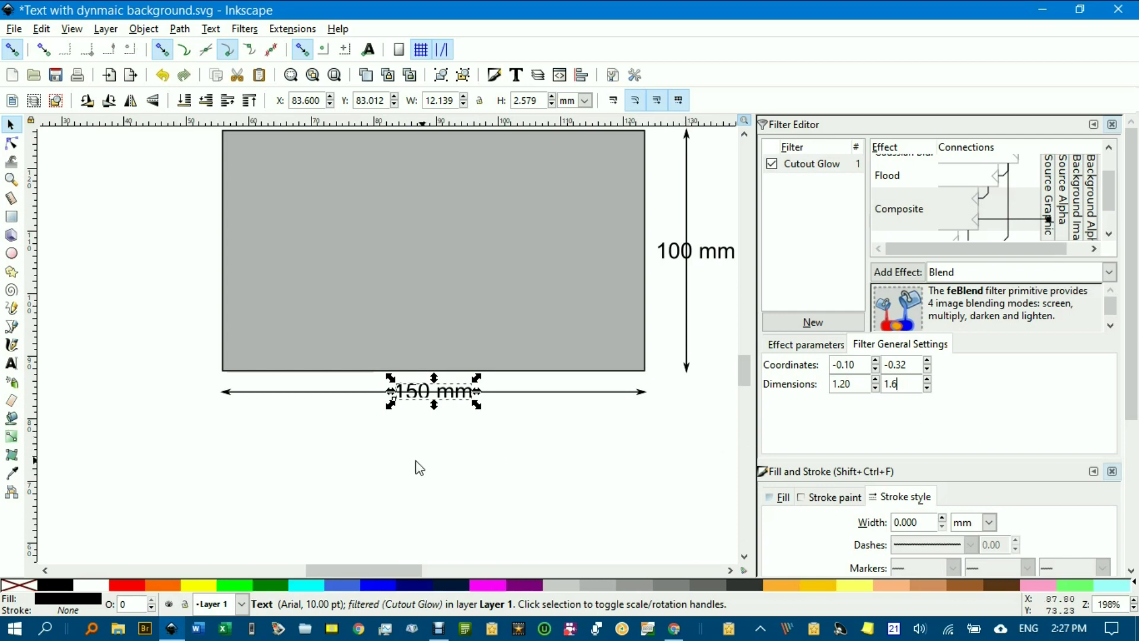
click(328, 457)
Step: Raise the filtered 150 mm label to the top, in front of the horizontal dimension line, and deselect it
scroll(450, 397, up, 5)
scroll(452, 402, down, 8)
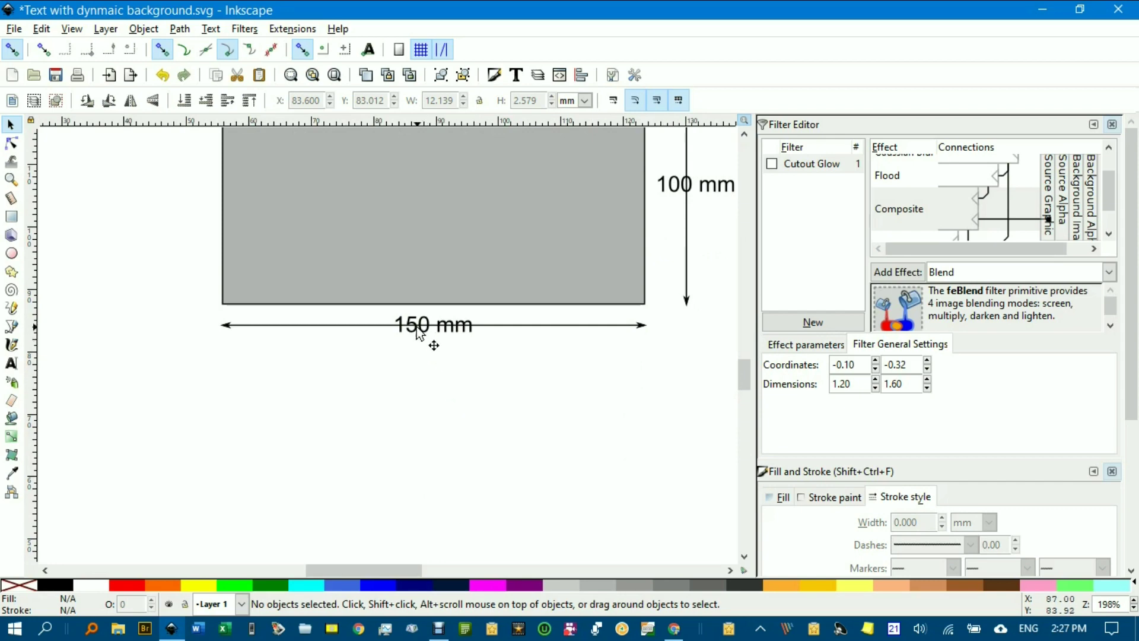
click(418, 330)
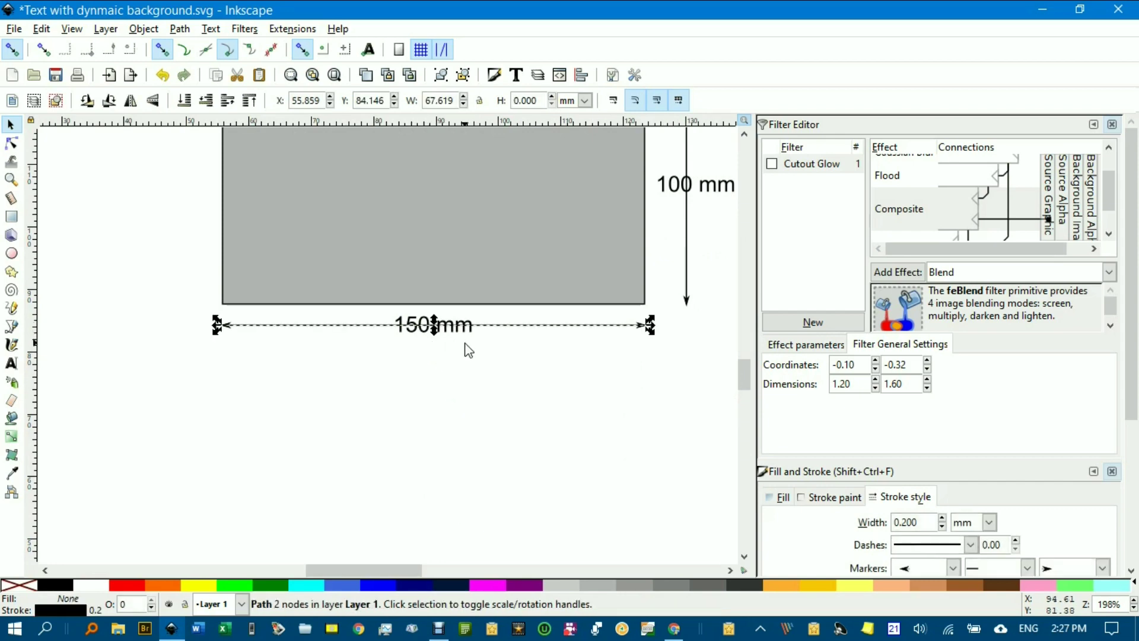
key(shift+s)
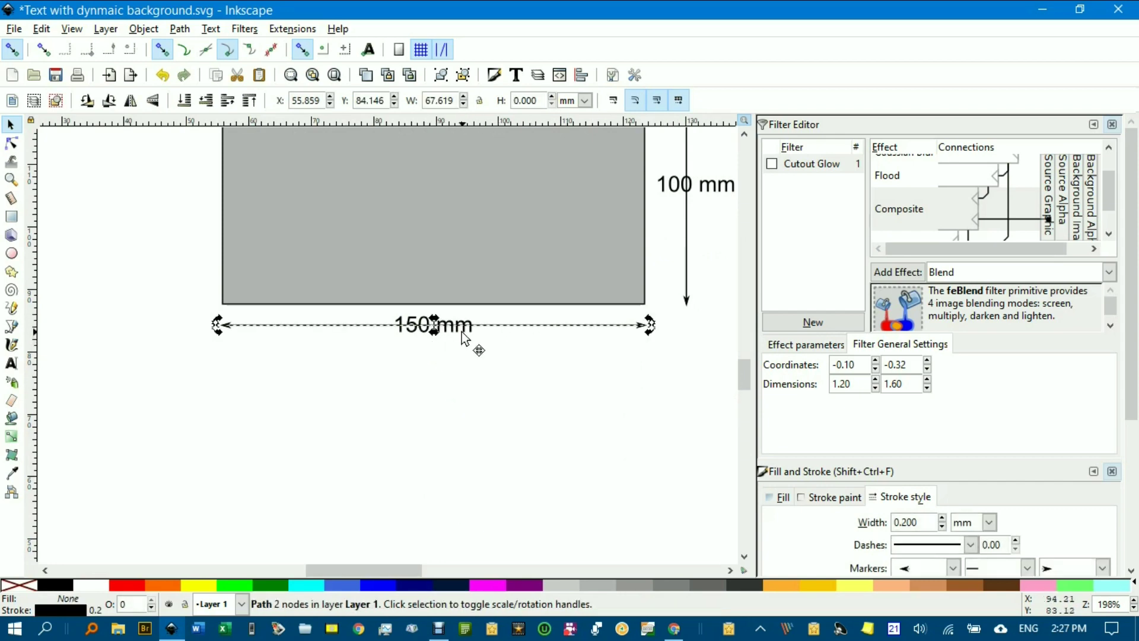
scroll(458, 337, up, 3)
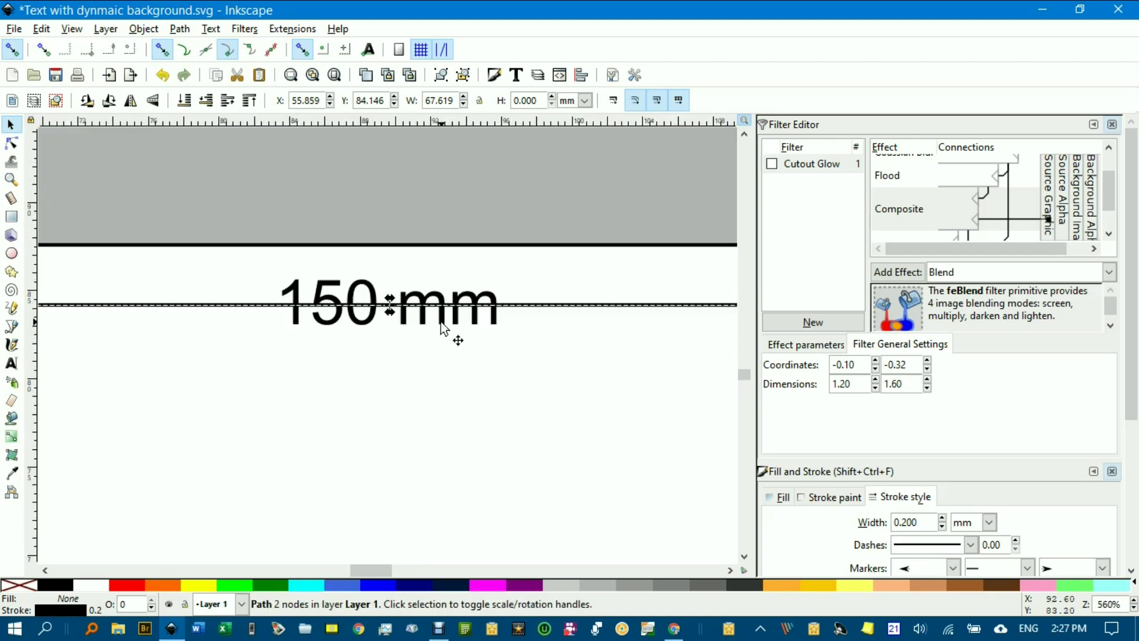
click(425, 312)
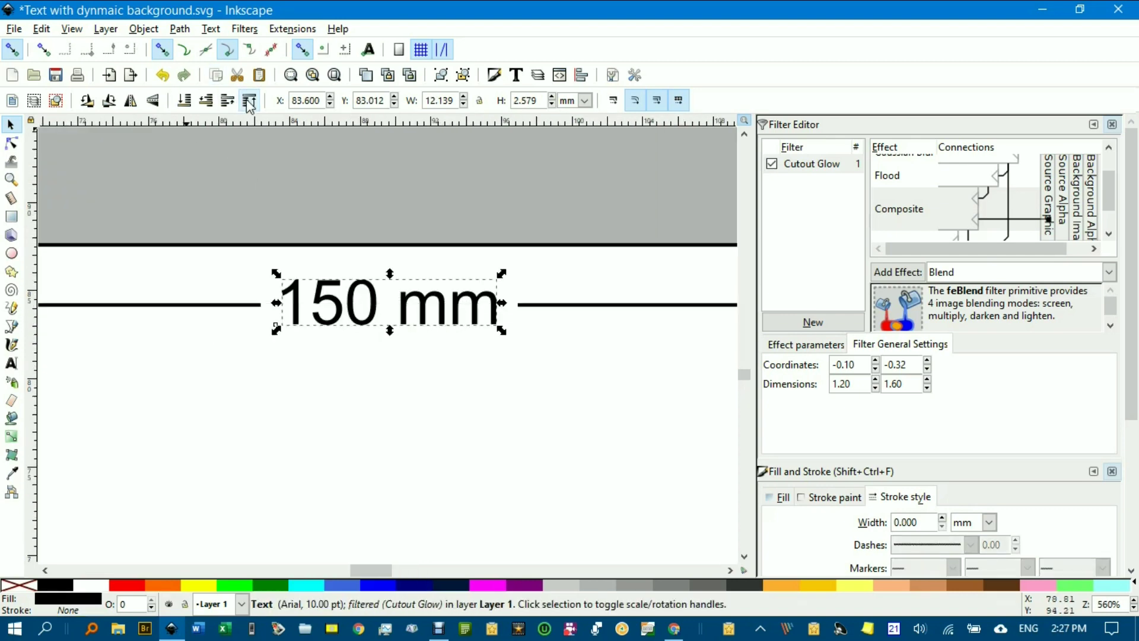
click(573, 373)
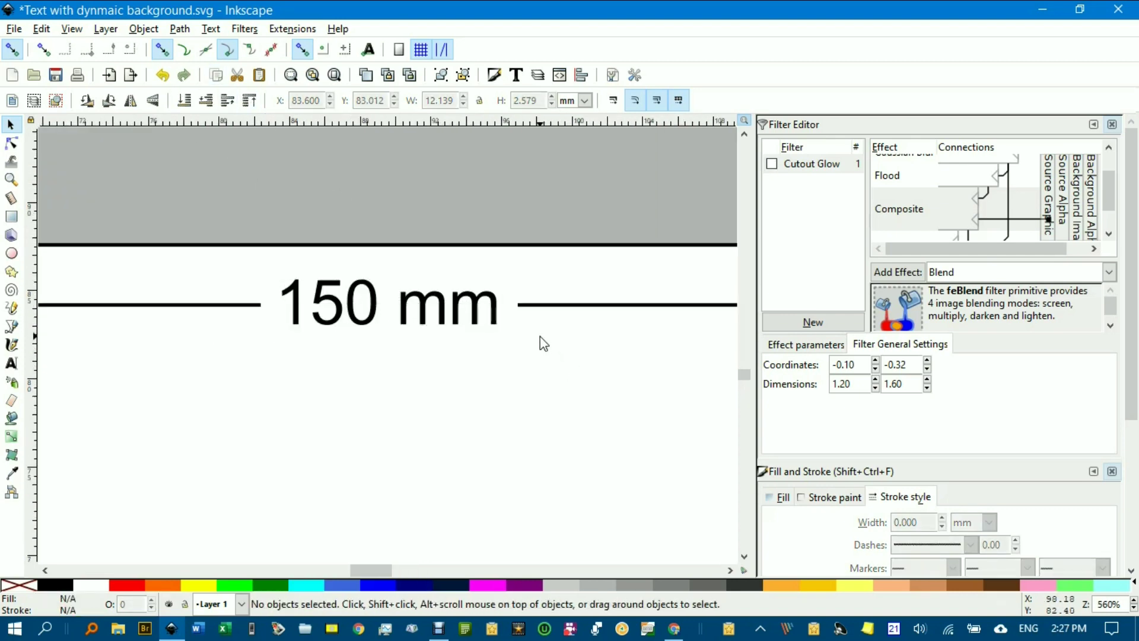
Step: Change the 150 mm label to read 15000000 mm and move it left along the dimension line to X about 80.9 mm
scroll(539, 340, down, 2)
scroll(547, 346, down, 1)
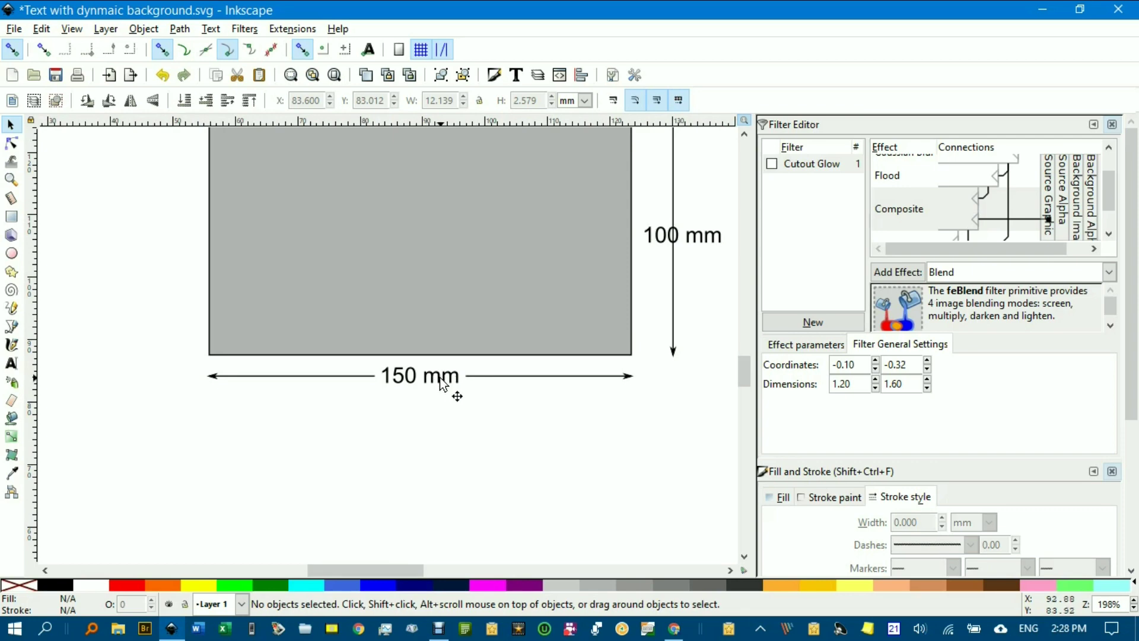
key(t)
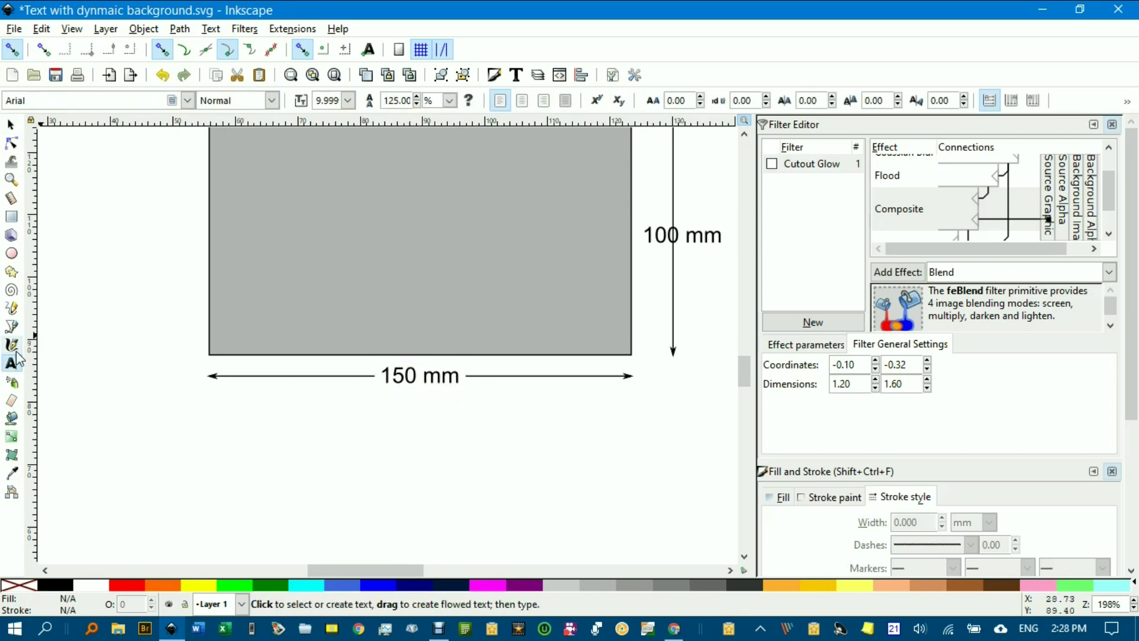
click(416, 376)
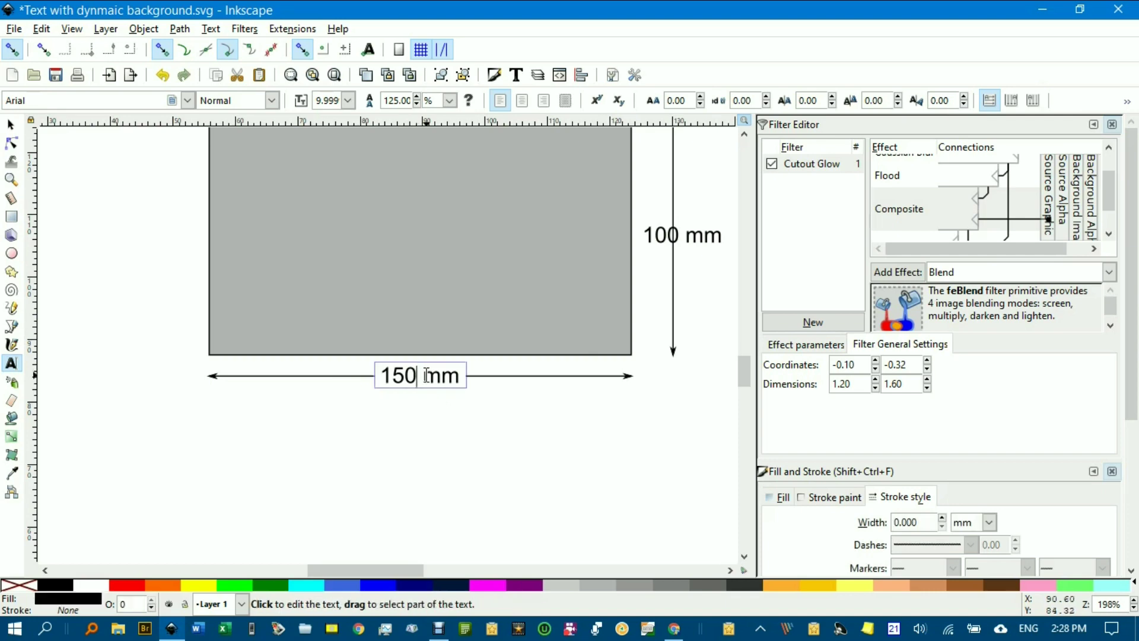
text(00000)
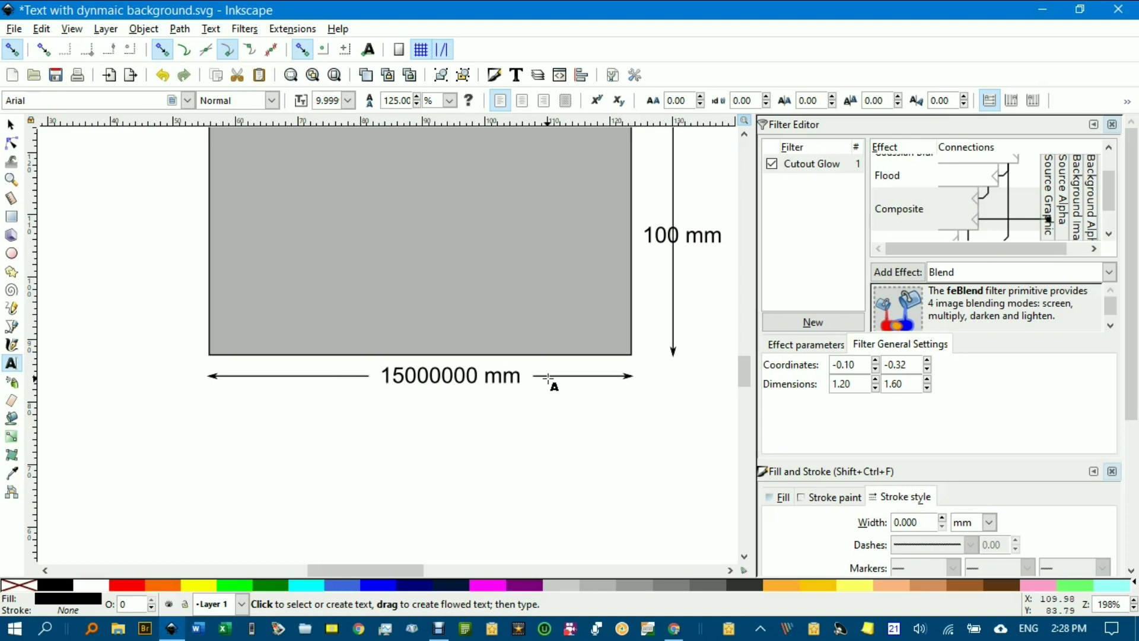
click(10, 124)
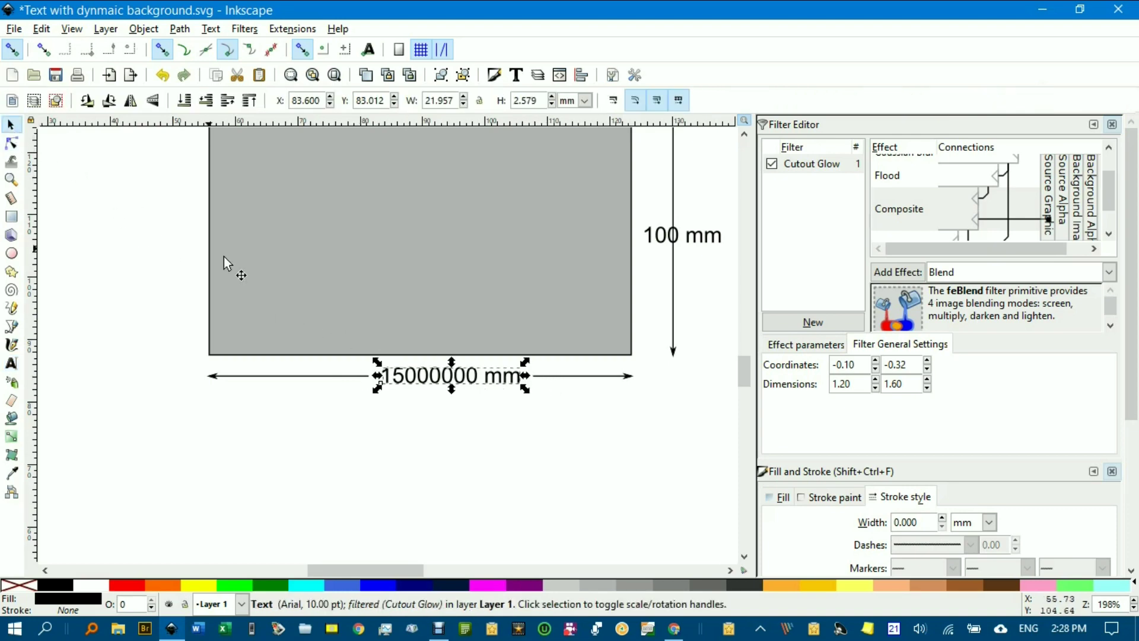
mouse_move(423, 373)
mouse_down()
mouse_move(366, 372)
mouse_move(410, 373)
mouse_up()
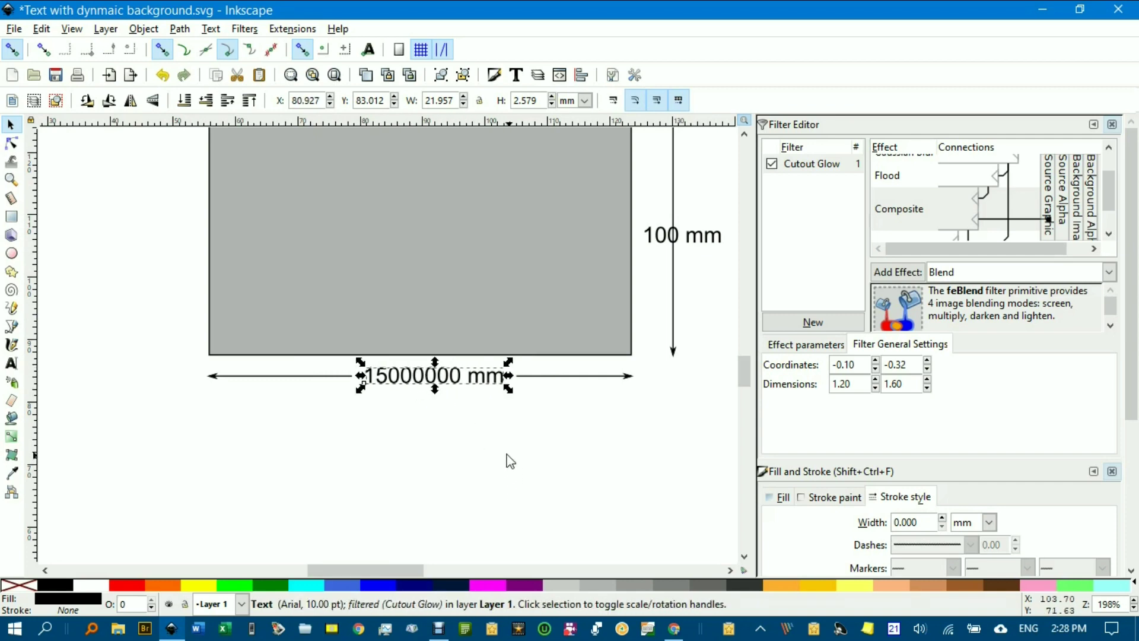
Step: Insert a long run of the letter m among the zeros of the 15000000 mm label below the rectangle
click(468, 431)
key(t)
click(442, 378)
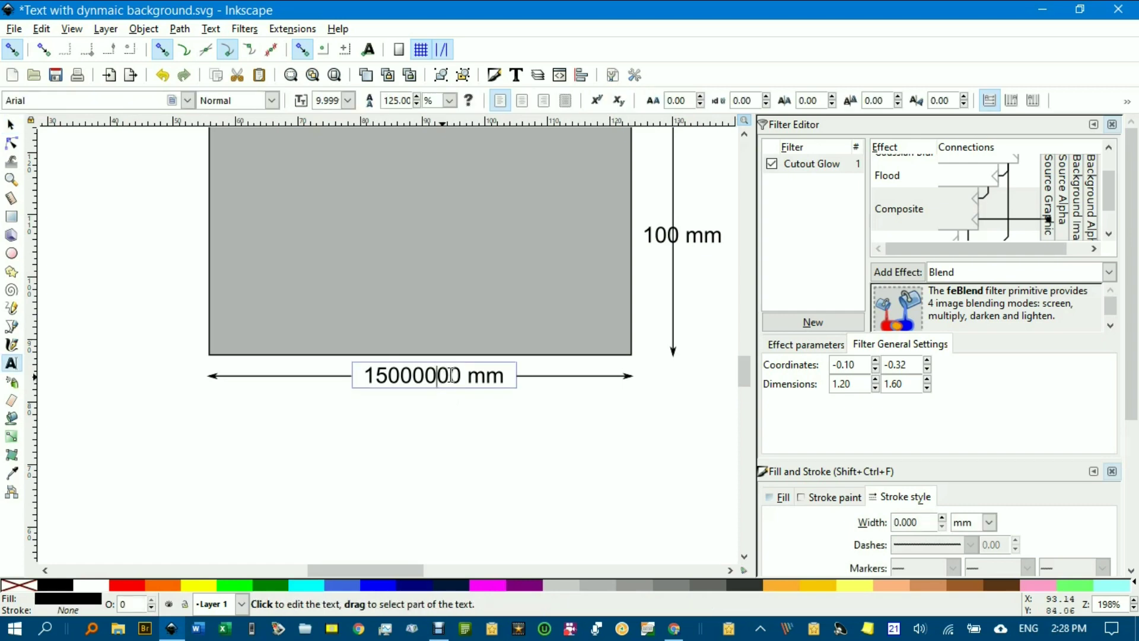
text(mm)
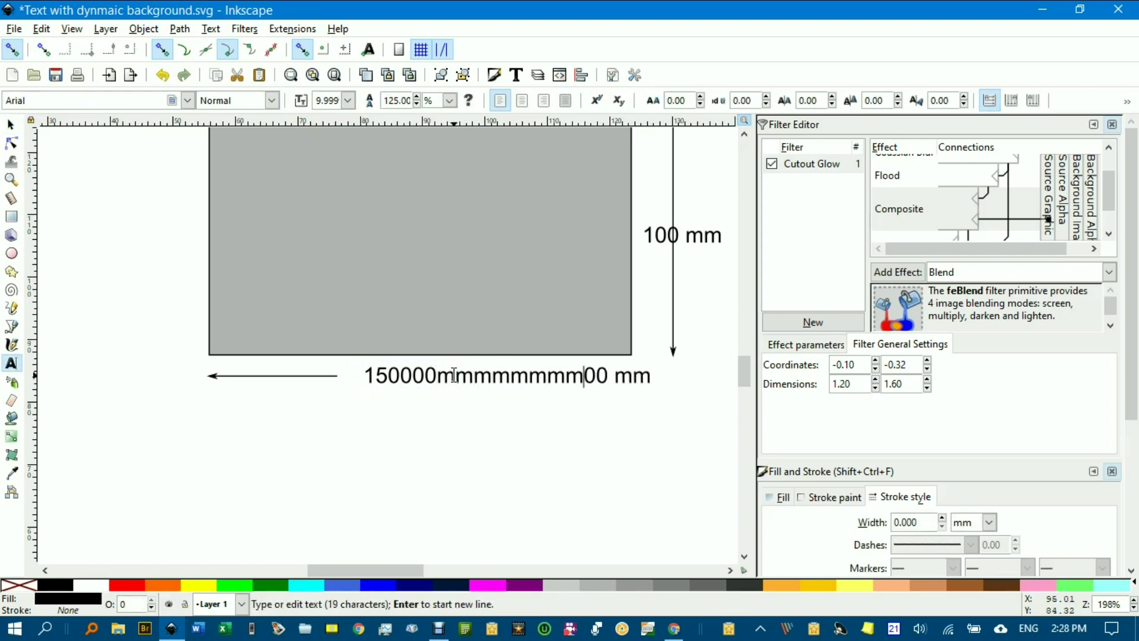
text(mmmmmmmmmmmm)
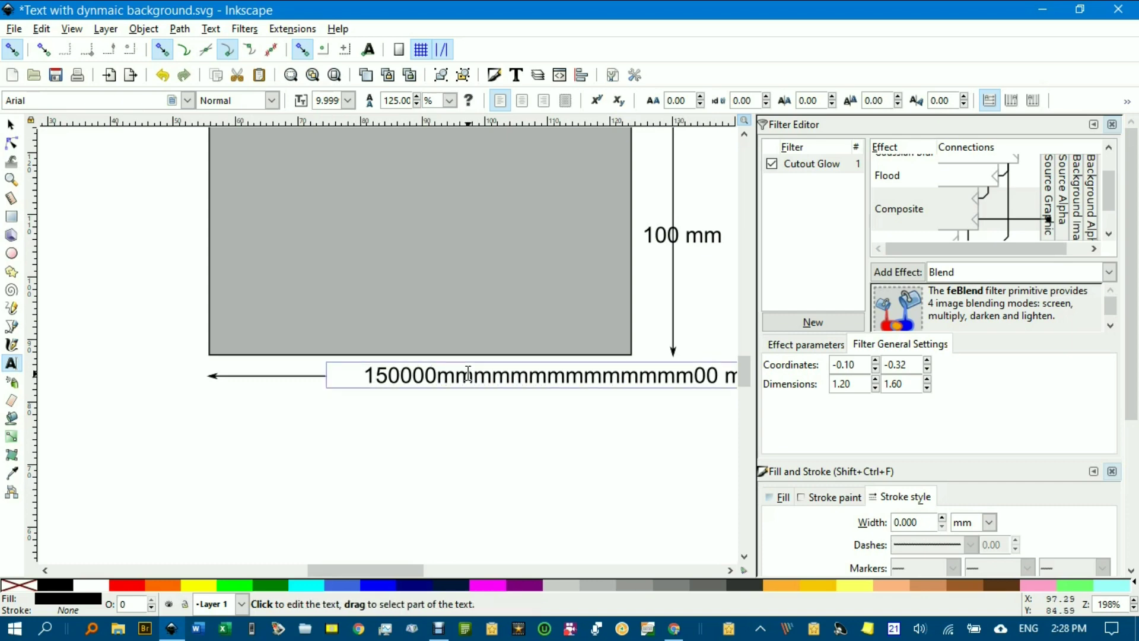
Step: Shorten the label on the horizontal dimension line to read 100 mm and deselect it
key(BackSpace)
key(BackSpace)
key(BackSpace)
key(BackSpace)
key(BackSpace)
key(BackSpace)
key(BackSpace)
key(BackSpace)
key(BackSpace)
key(BackSpace)
key(BackSpace)
key(BackSpace)
key(BackSpace)
key(BackSpace)
key(BackSpace)
key(BackSpace)
key(BackSpace)
key(BackSpace)
key(BackSpace)
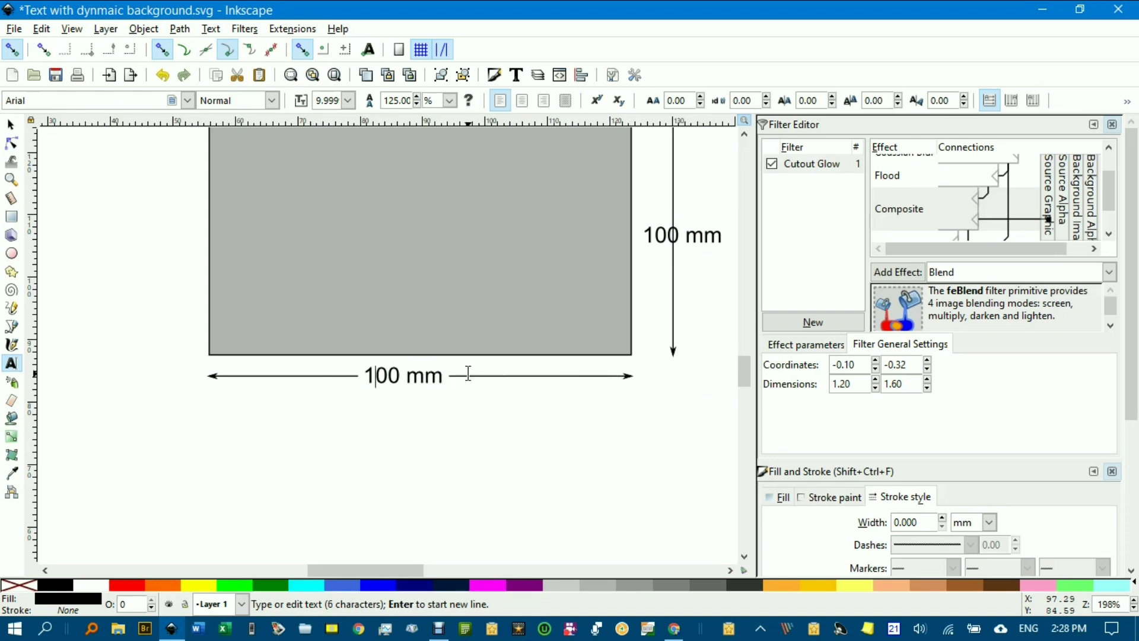
click(11, 124)
click(437, 402)
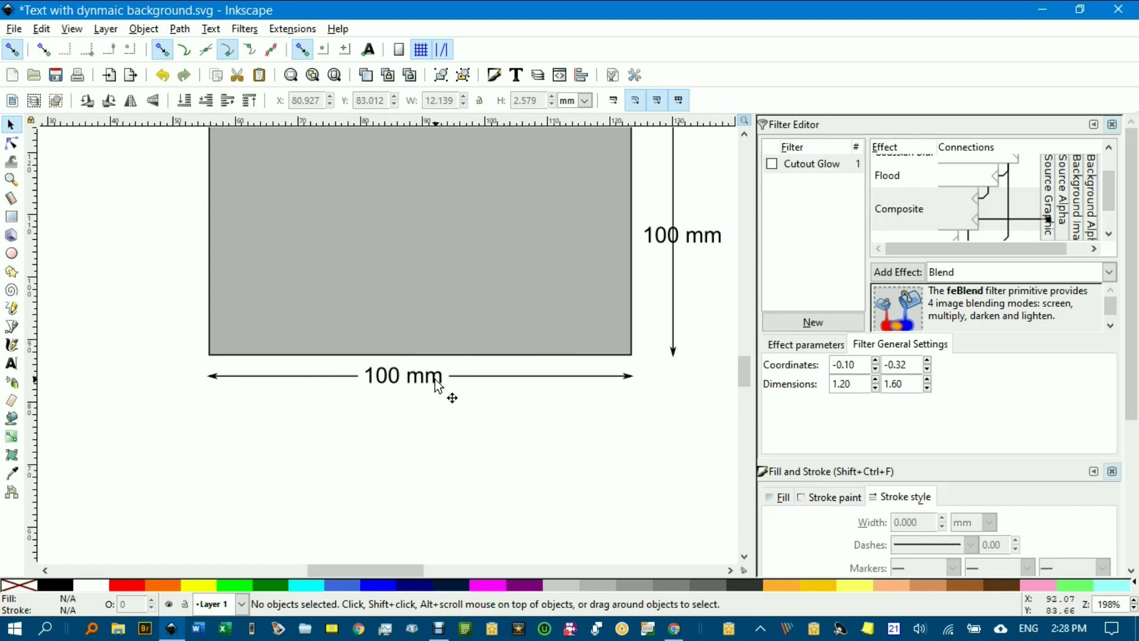
Step: Paste a copy of the filtered 100 mm label onto the vertical dimension line, above the unfiltered label, at about X 125.2 mm, Y 112.9 mm
click(392, 383)
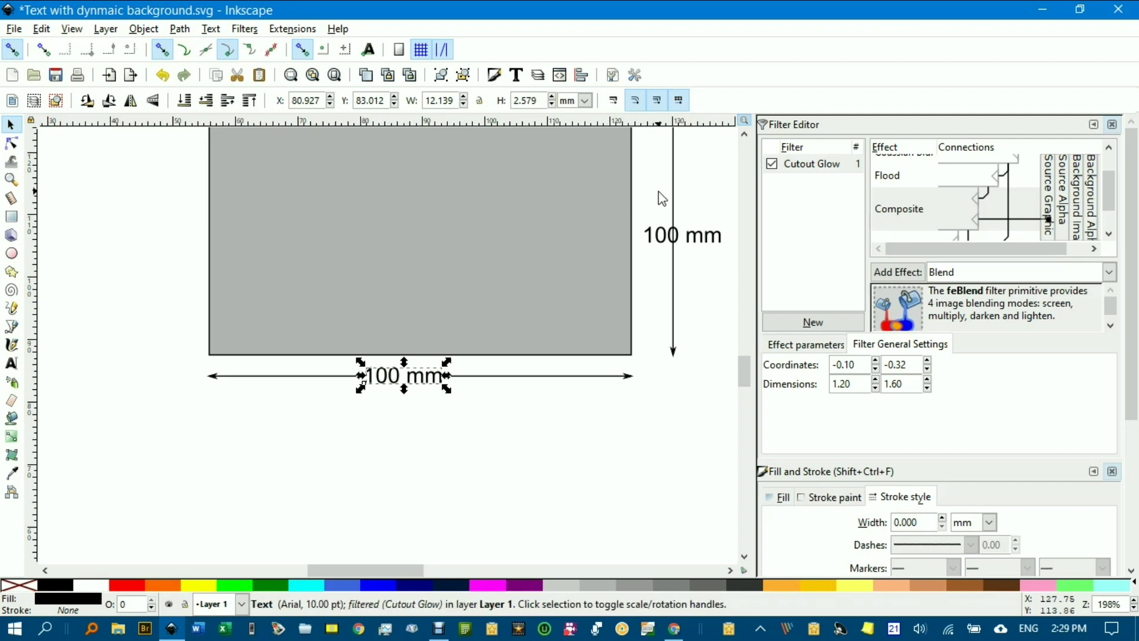
key(ctrl+v)
drag(663, 180, 679, 187)
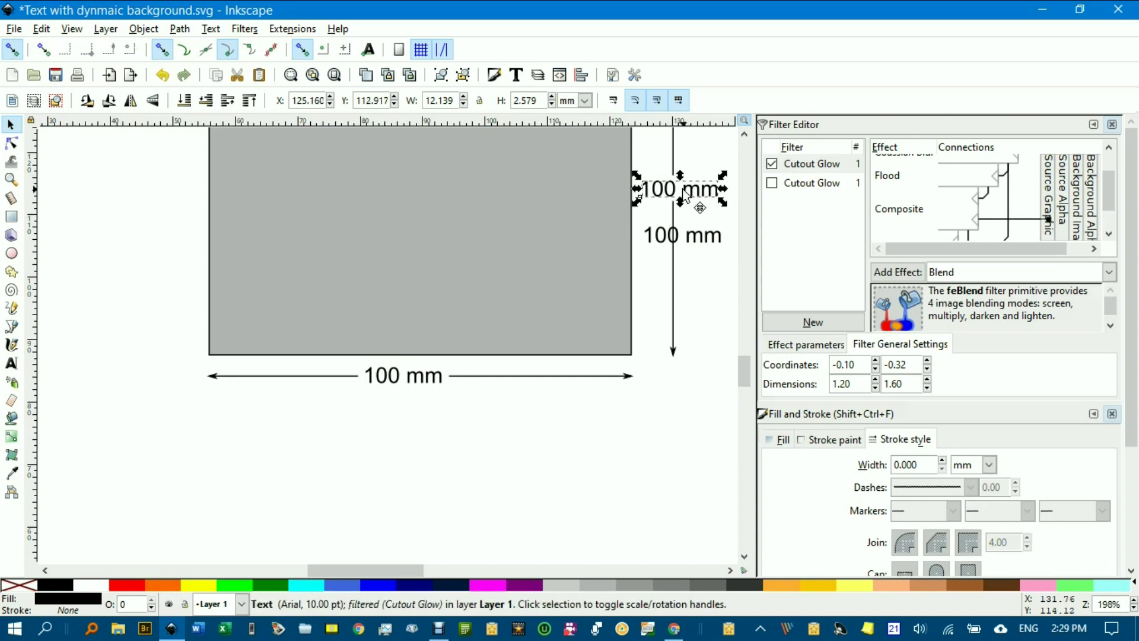
click(695, 166)
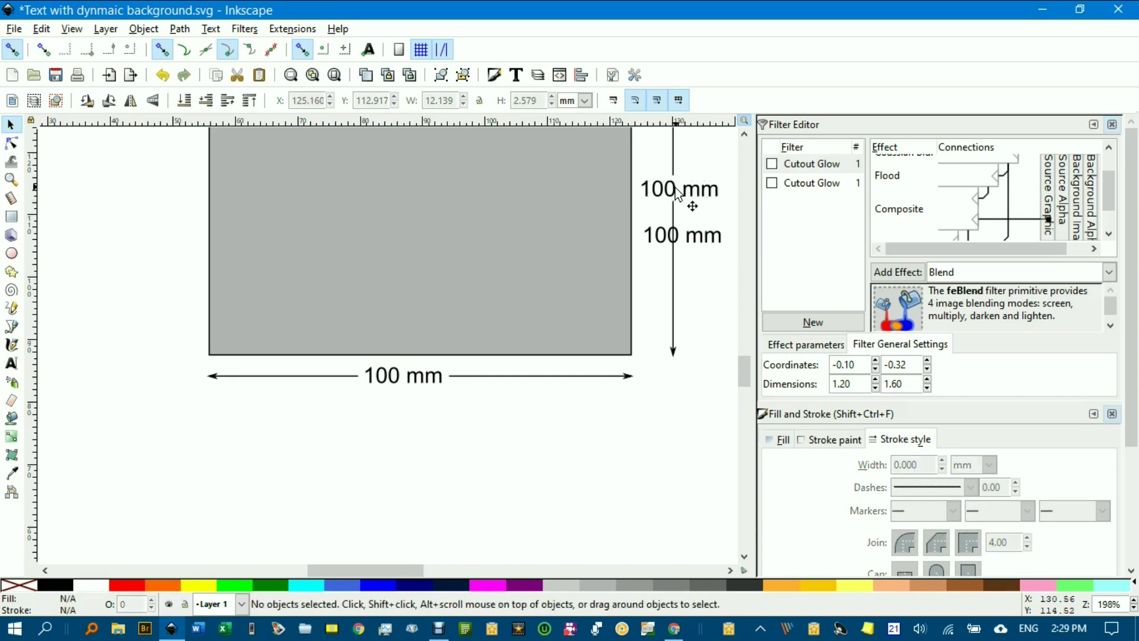
Step: Move the unfiltered 100 mm label off the vertical dimension line, delete it, and leave nothing selected
drag(667, 242, 659, 442)
key(Delete)
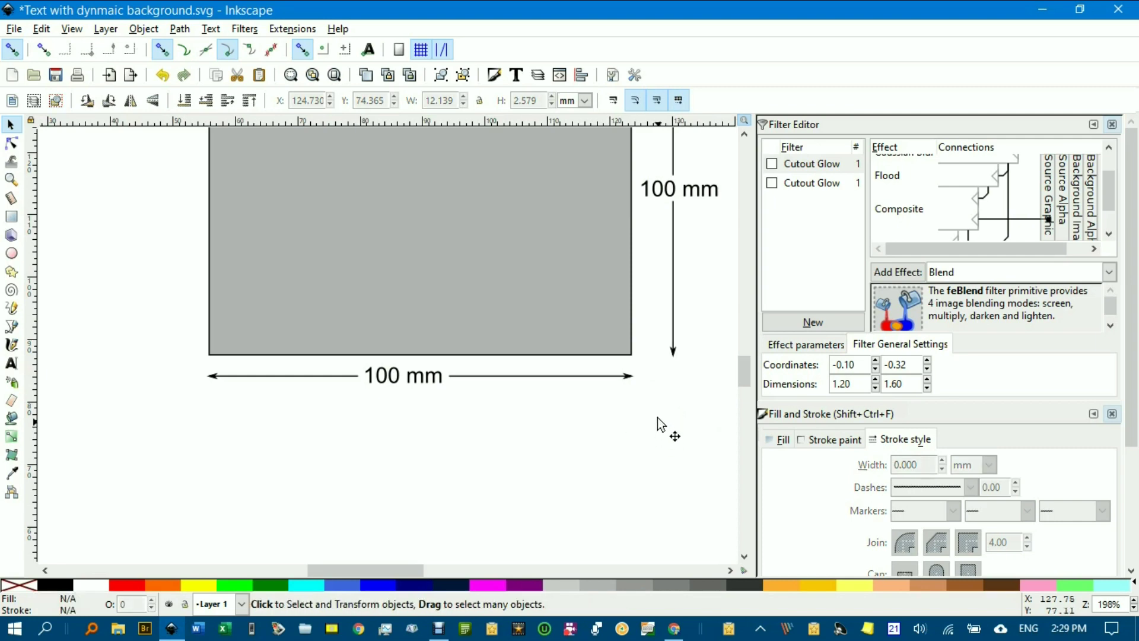
click(413, 382)
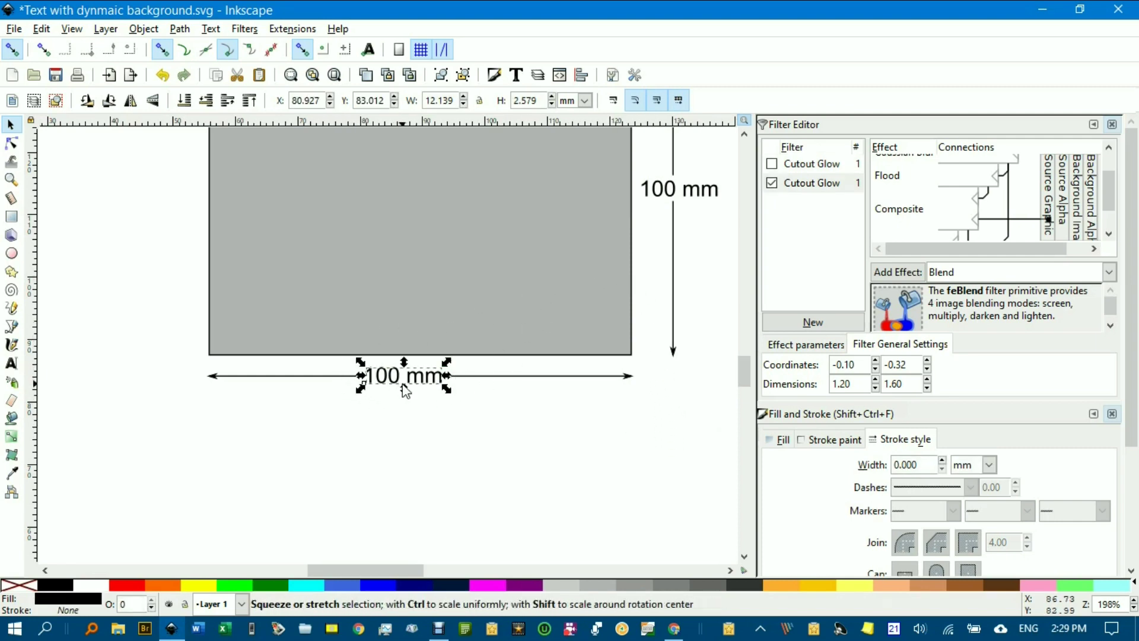
click(453, 411)
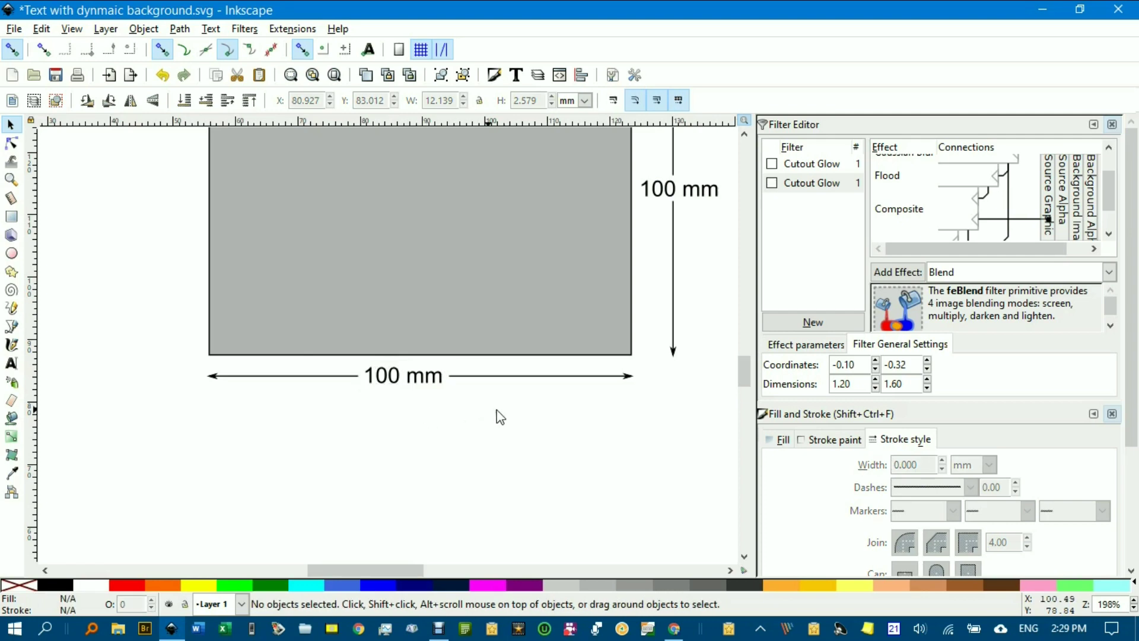